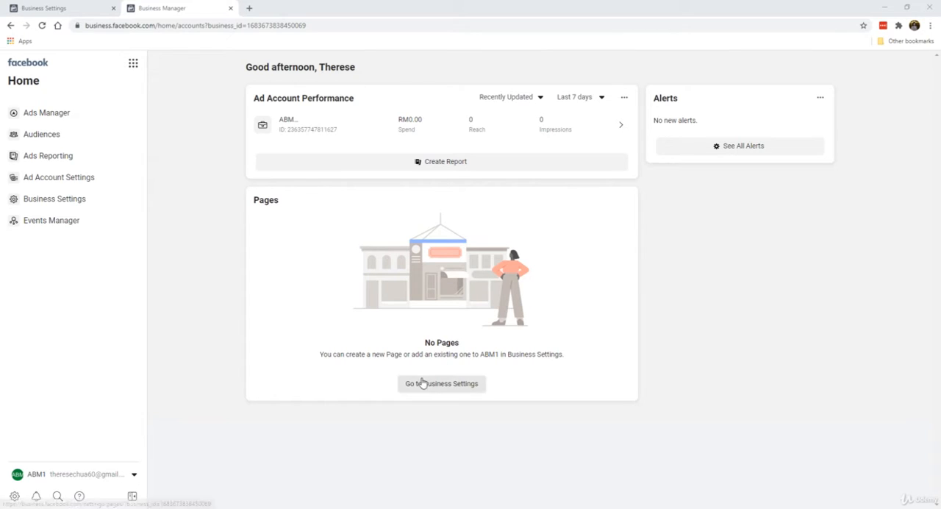
# Open the business account's Pages settings
pyautogui.click(425, 386)
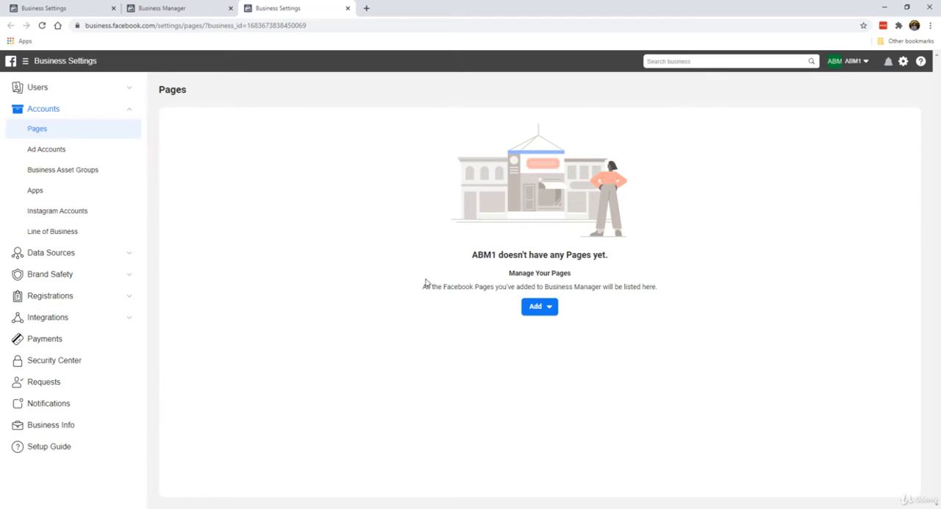
# Try to add the existing Facebook Page Bee Em Vee to the business account
pyautogui.click(542, 307)
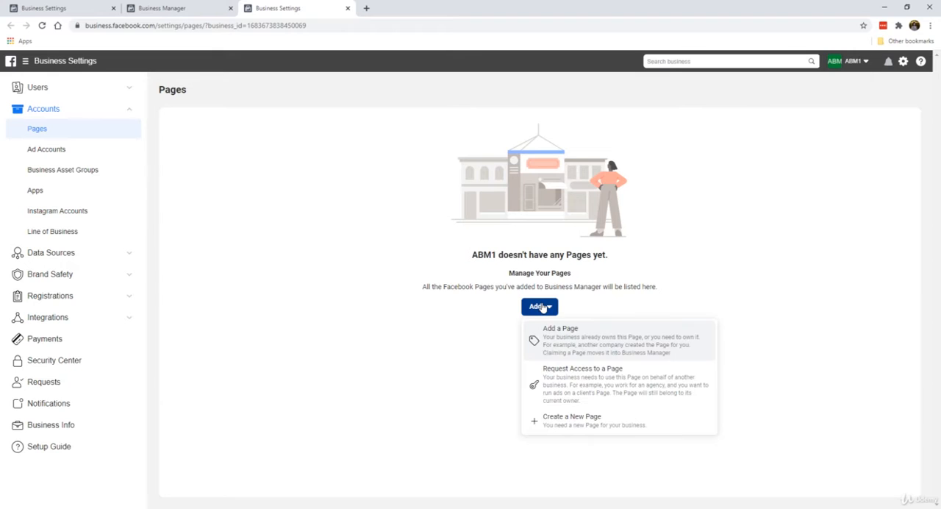
pyautogui.click(590, 353)
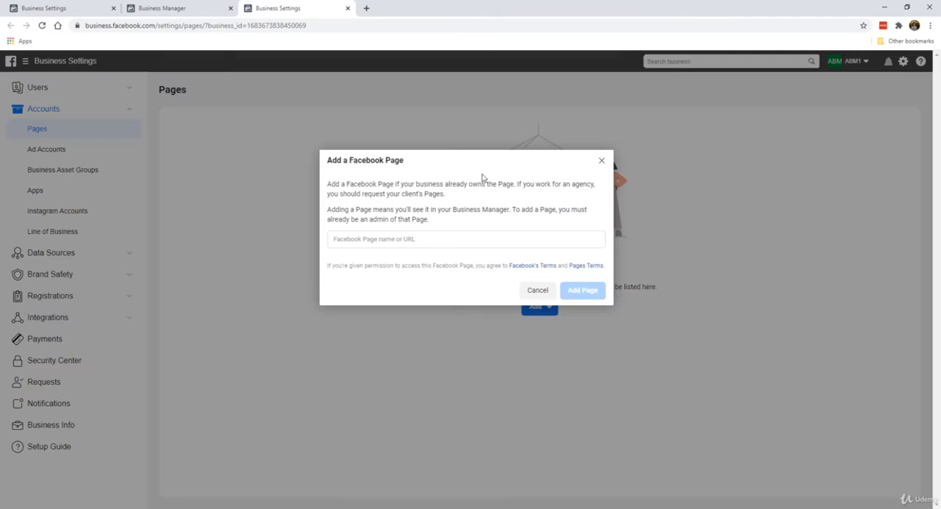
pyautogui.click(426, 235)
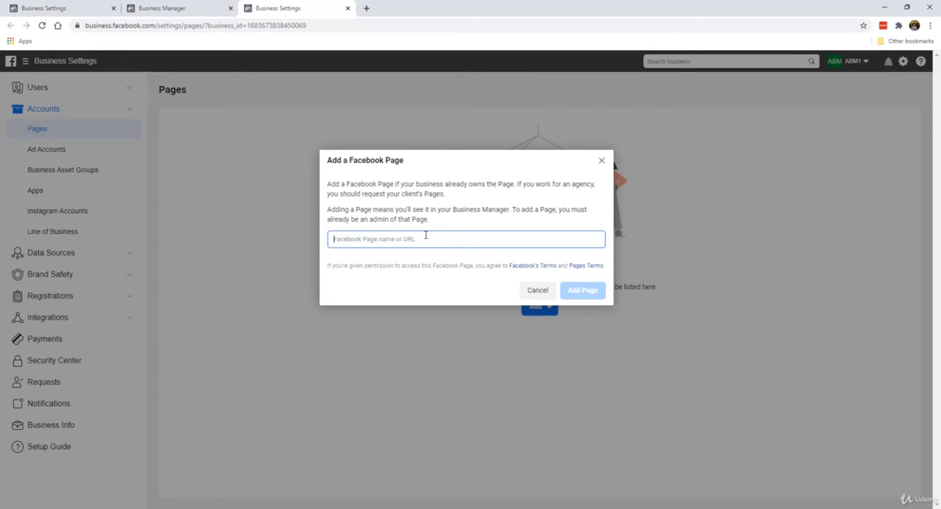
pyautogui.write('bee em vee')
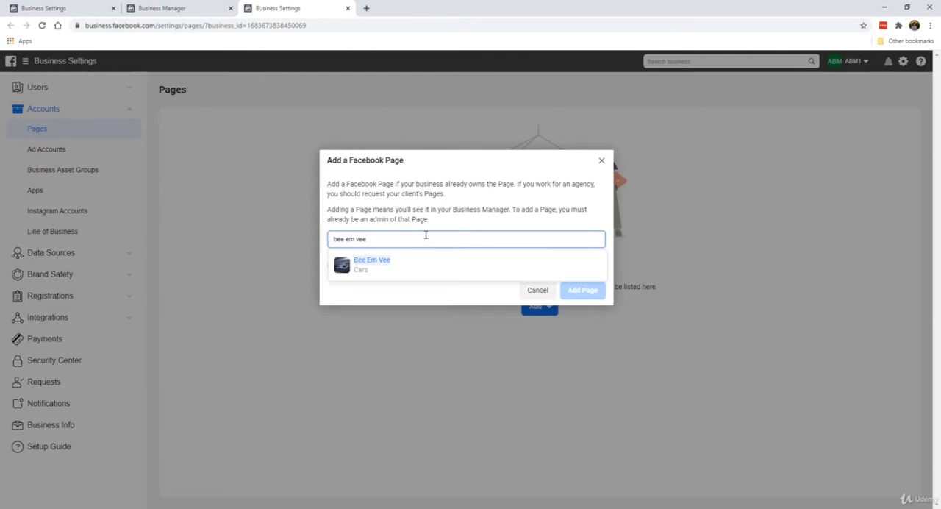
pyautogui.click(430, 266)
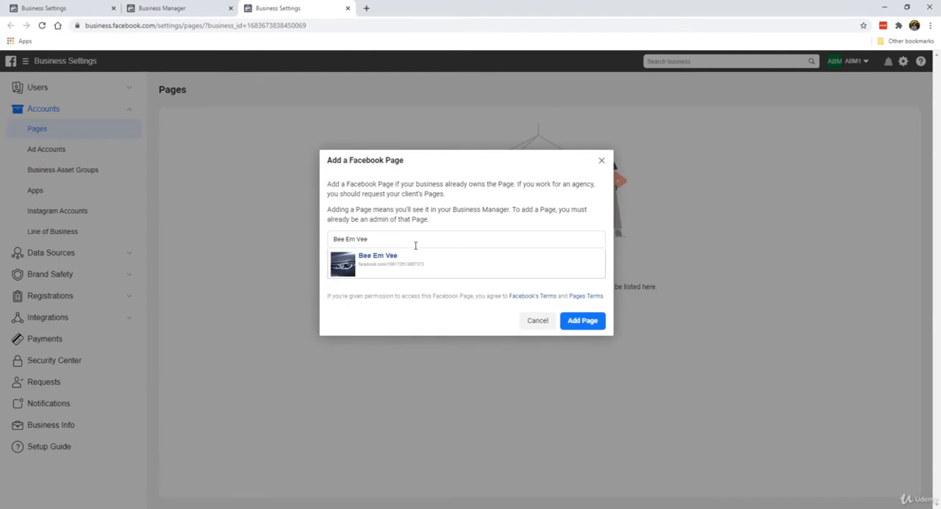
pyautogui.click(593, 321)
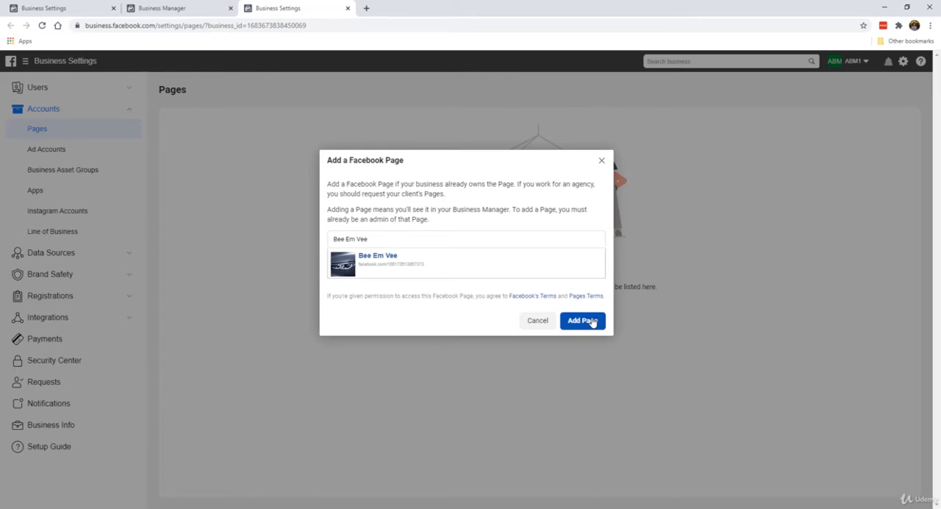
pyautogui.click(601, 160)
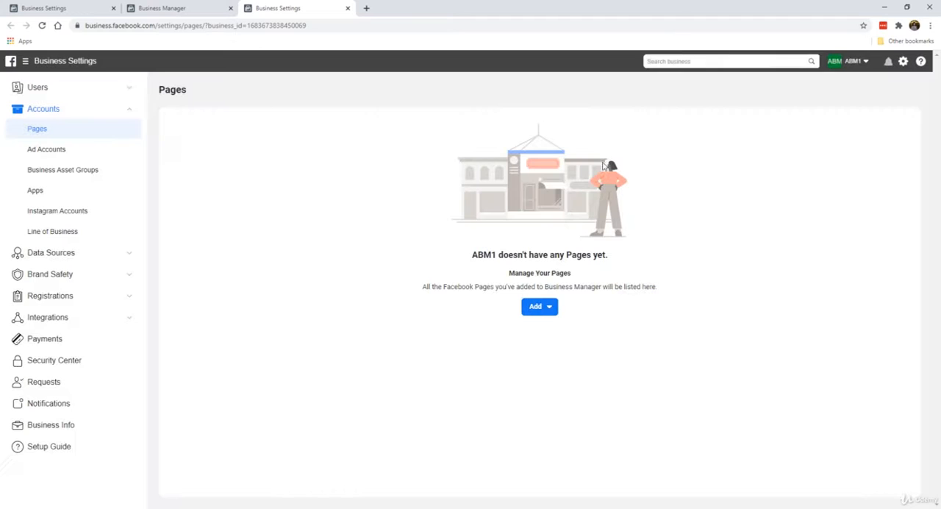
pyautogui.click(535, 306)
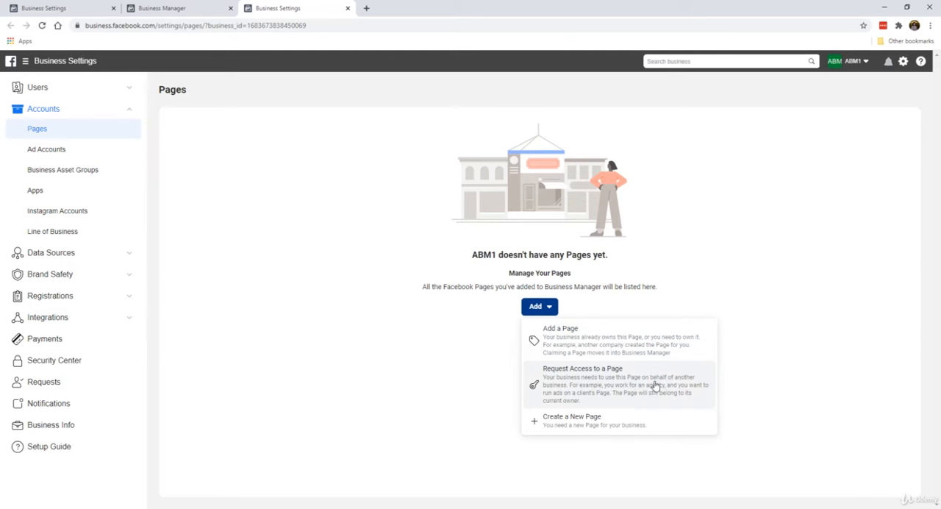
pyautogui.click(564, 426)
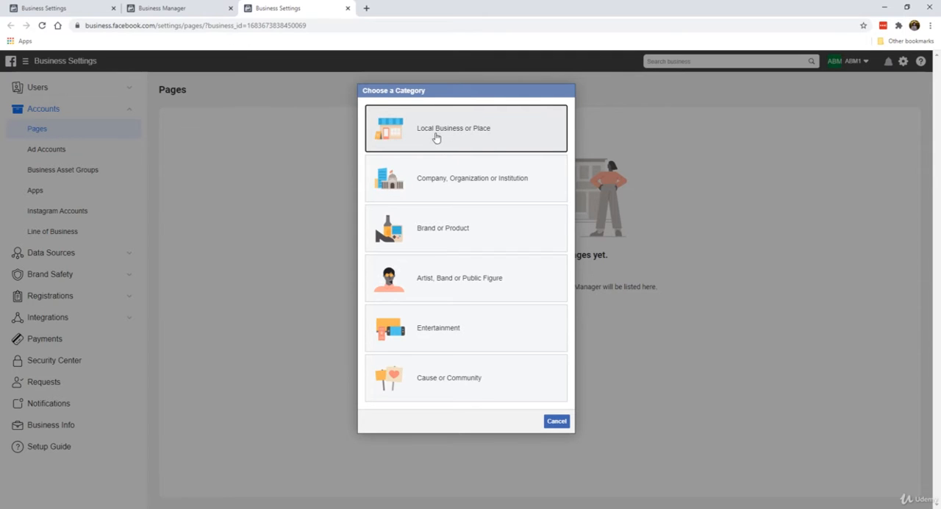
pyautogui.click(527, 185)
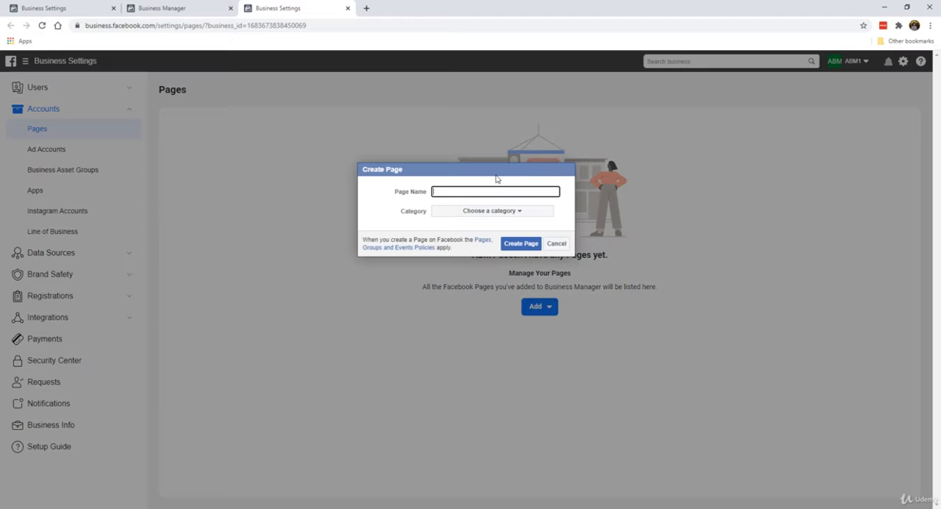
pyautogui.click(554, 245)
# Start a new Page of the type Brand or Product and name it BMW Motorworks
pyautogui.click(548, 312)
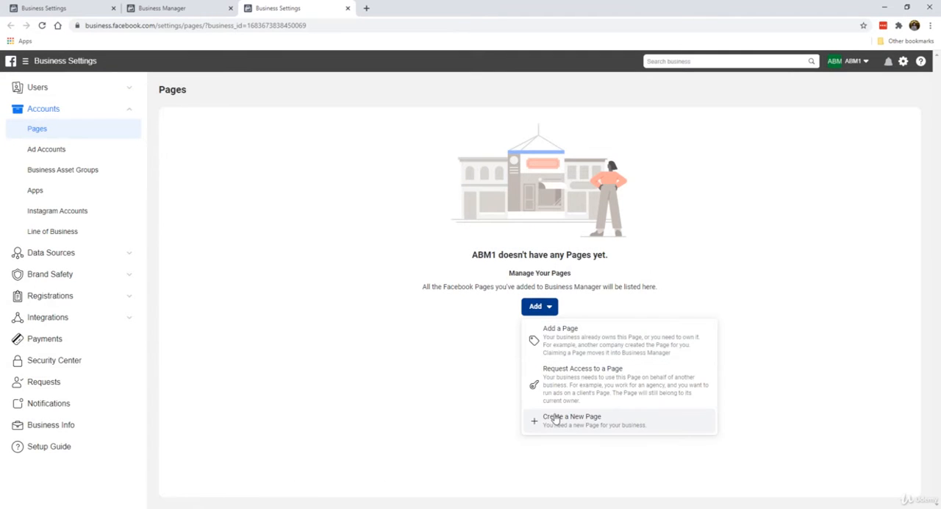
pyautogui.click(555, 417)
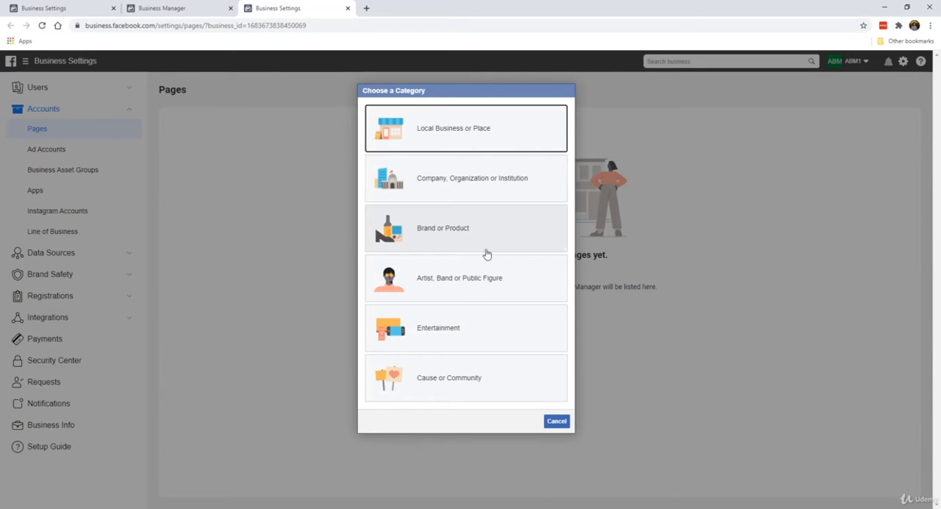
pyautogui.click(443, 216)
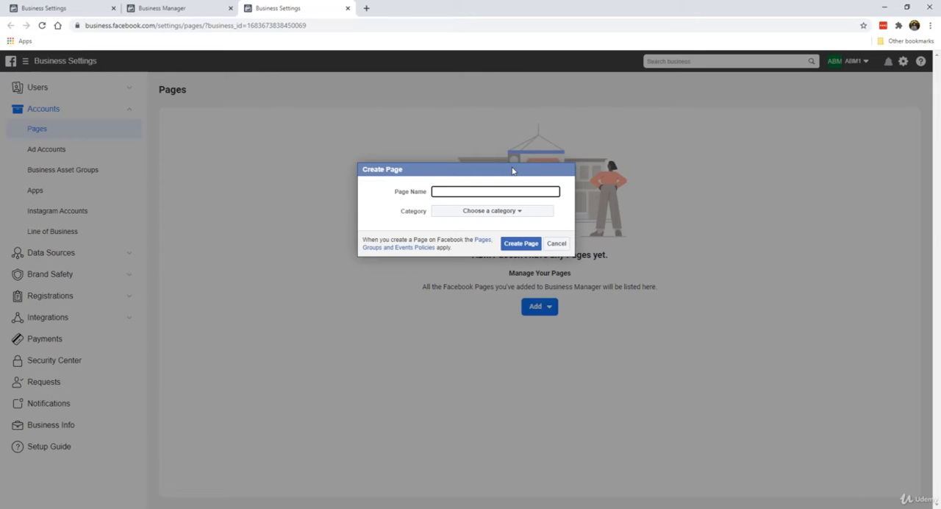
pyautogui.write('BMW Motorworks')
# Set the Page category to Cars and create the Page
pyautogui.click(457, 213)
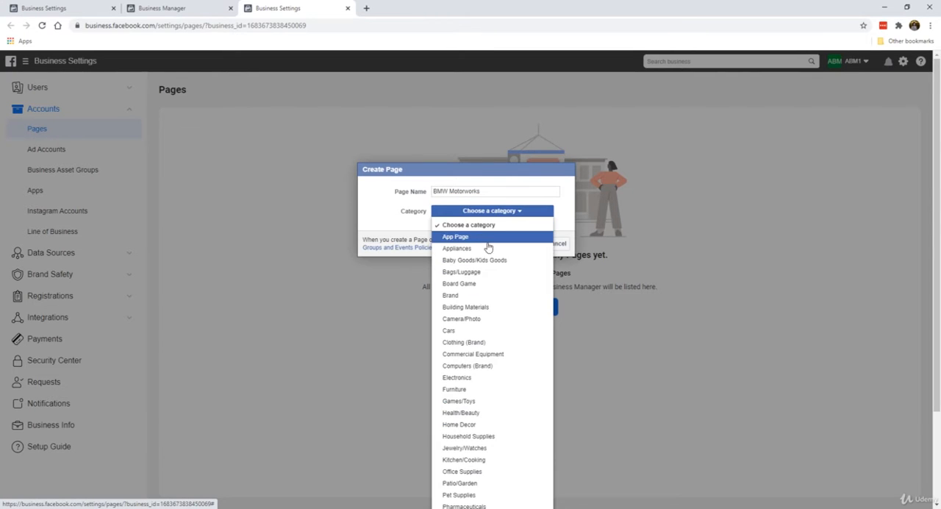
pyautogui.scroll(-1, 489, 321)
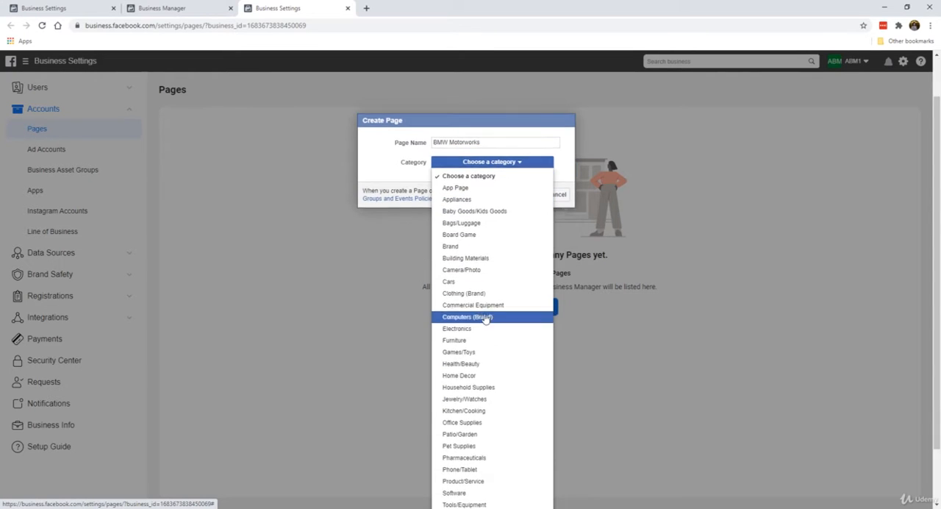
pyautogui.scroll(-1, 482, 294)
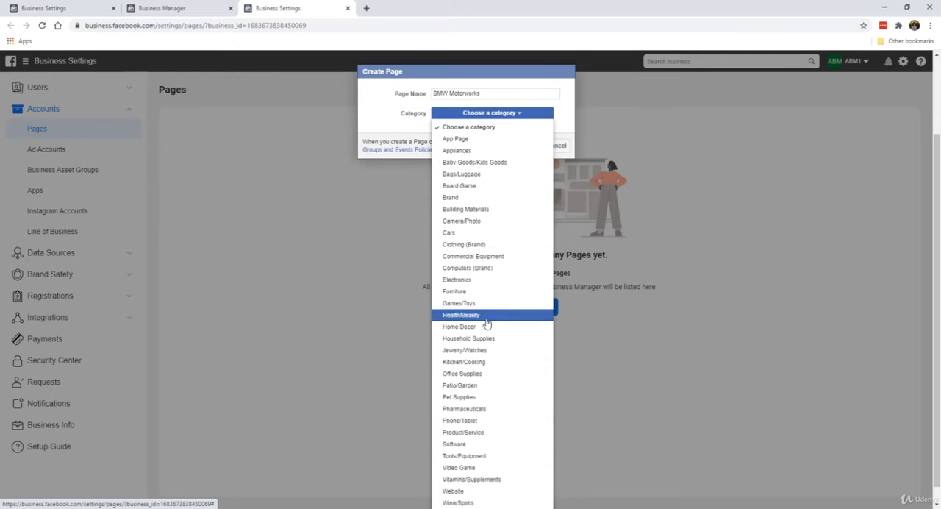
pyautogui.scroll(-1, 487, 329)
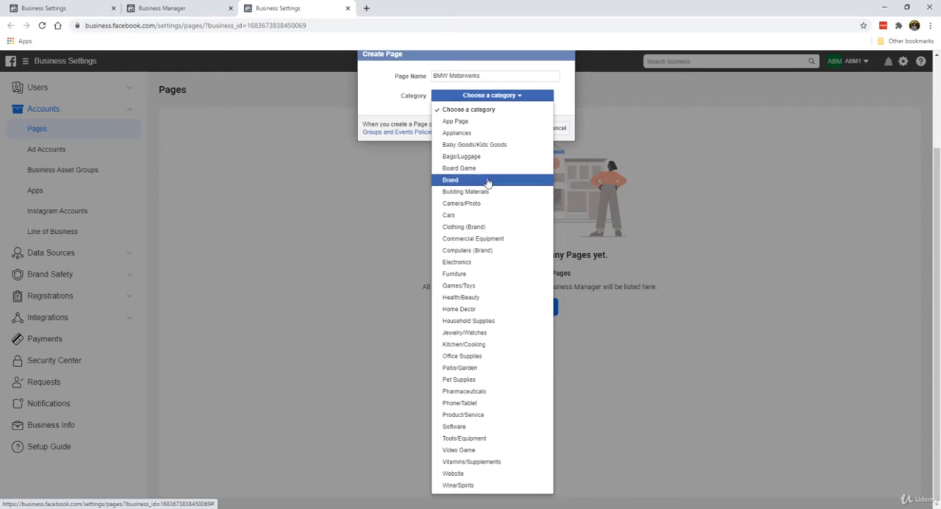
pyautogui.click(498, 215)
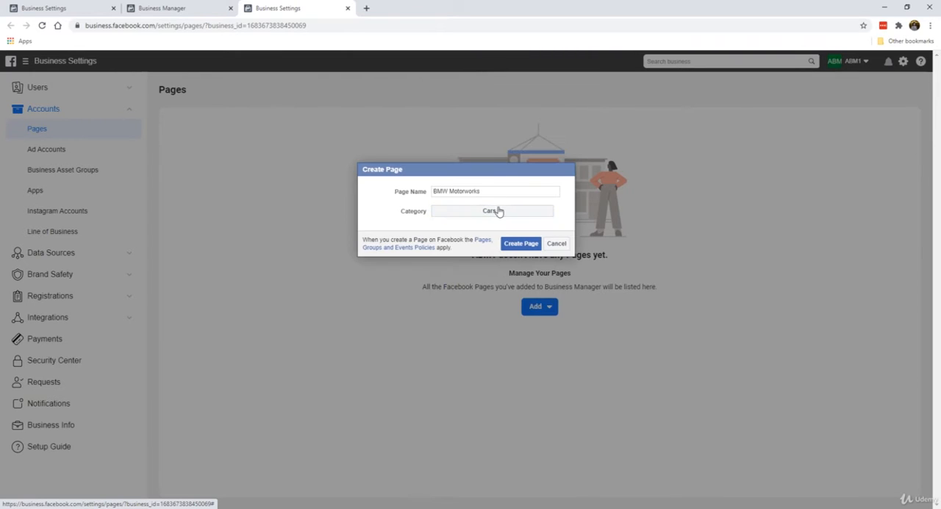
pyautogui.click(517, 249)
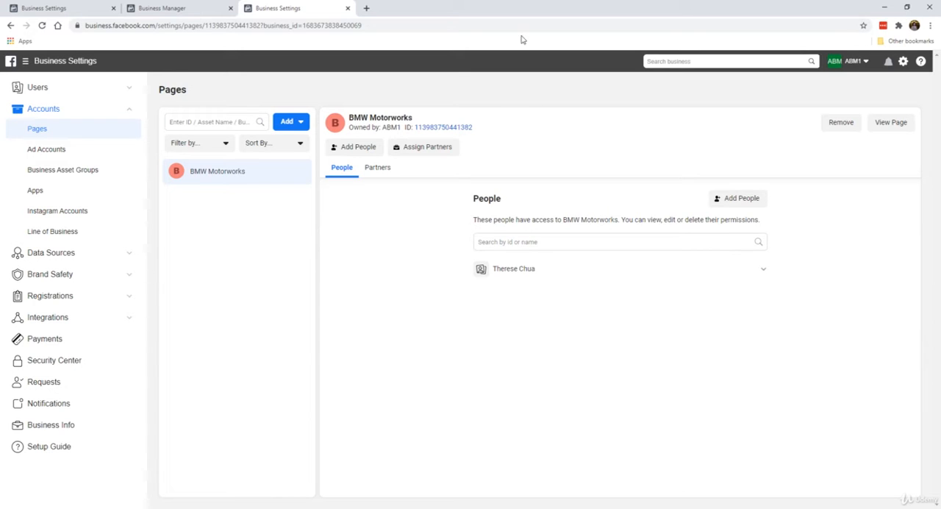
# View the BMW Motorworks Page and dismiss its page management, missing information and cover photo tips
pyautogui.click(887, 124)
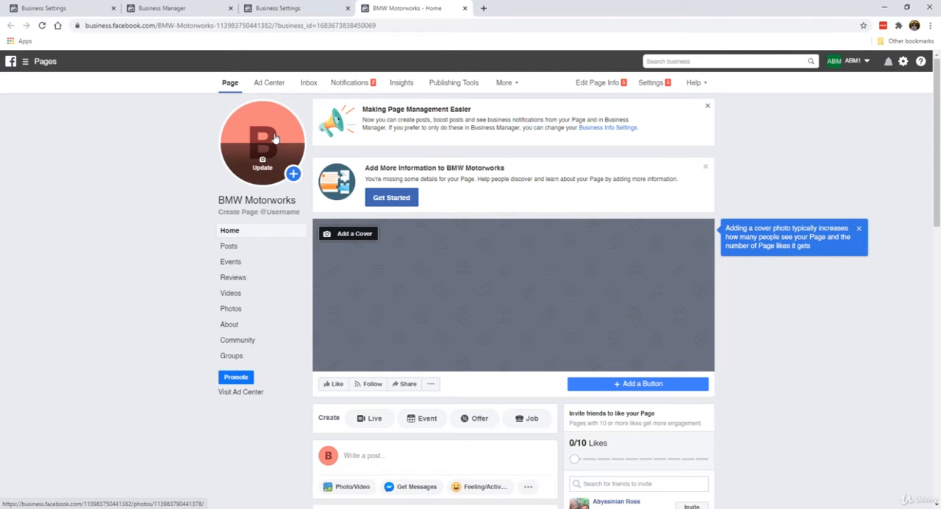
pyautogui.click(705, 109)
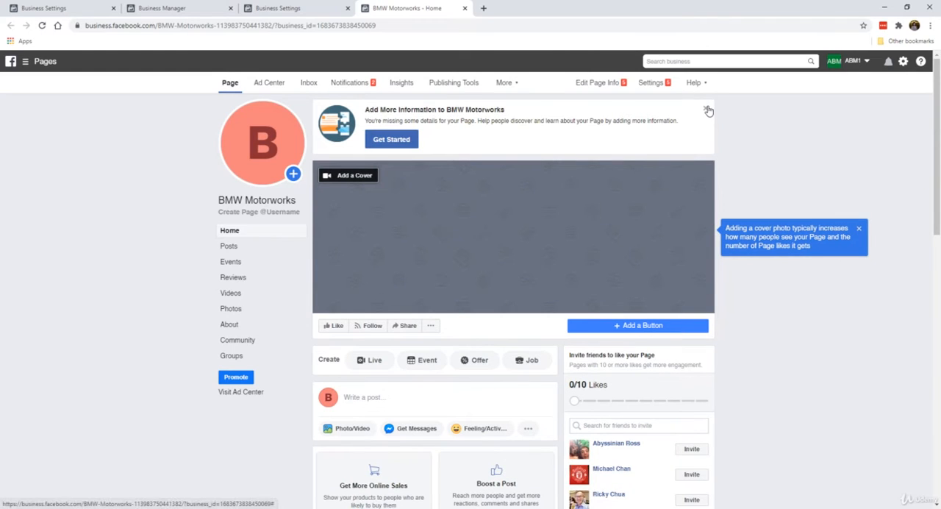
pyautogui.click(708, 110)
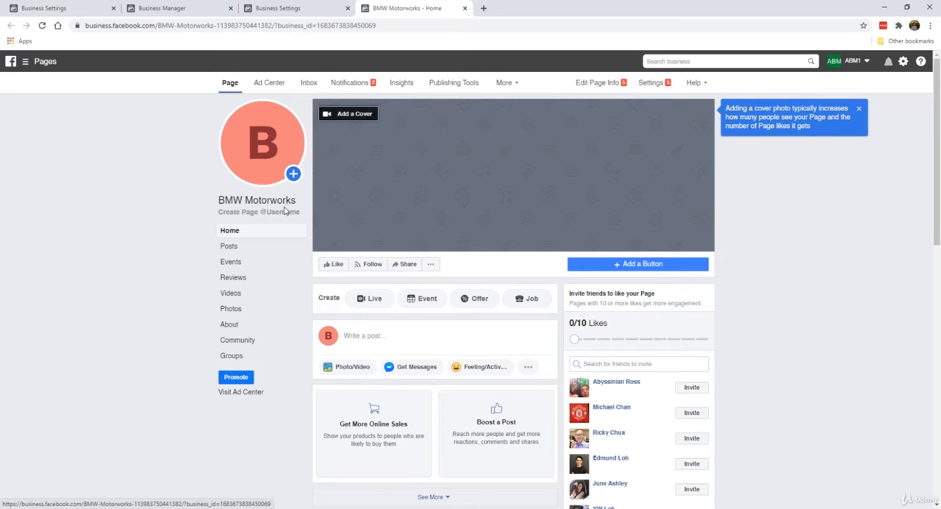
pyautogui.scroll(-3, 549, 216)
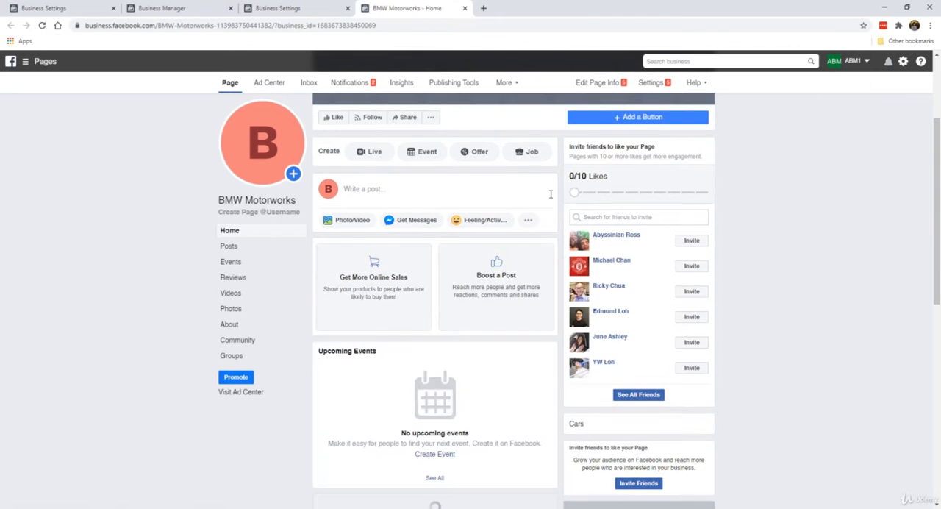
pyautogui.scroll(3, 491, 270)
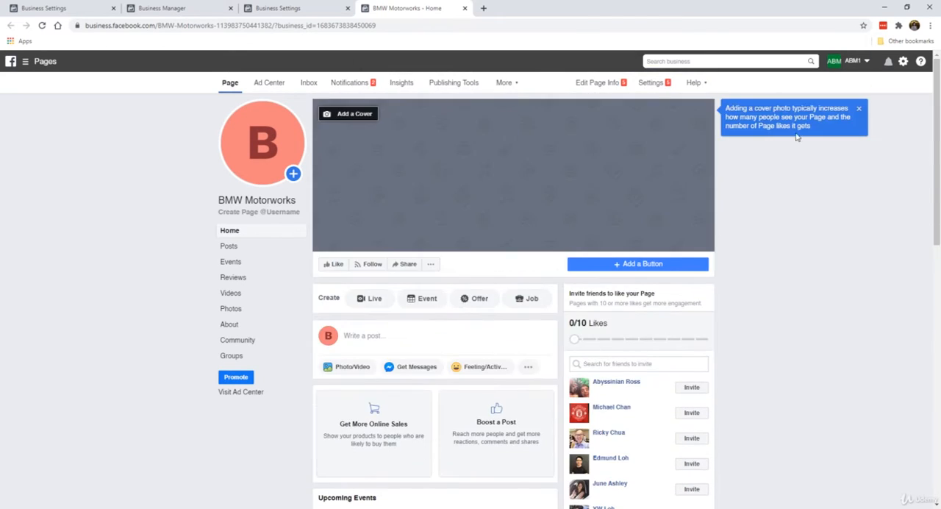
pyautogui.click(857, 109)
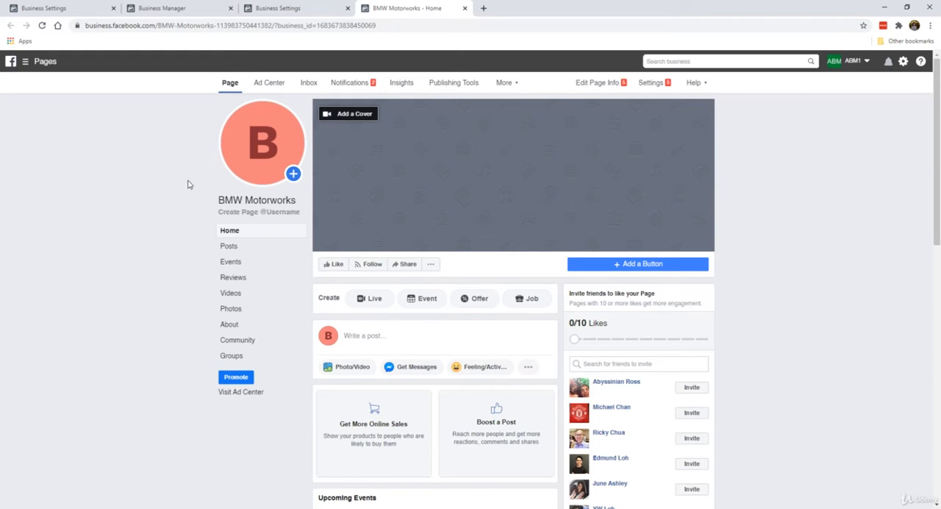
pyautogui.moveTo(260, 176)
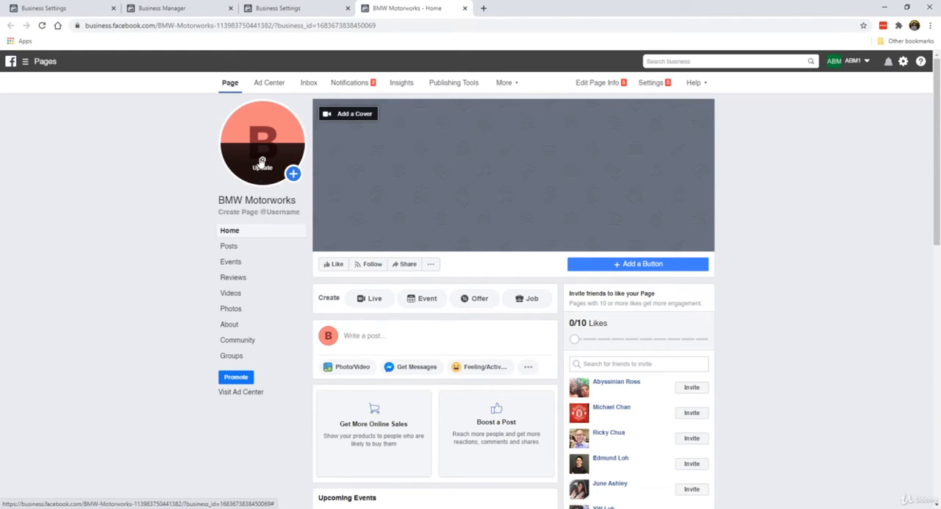
pyautogui.click(261, 161)
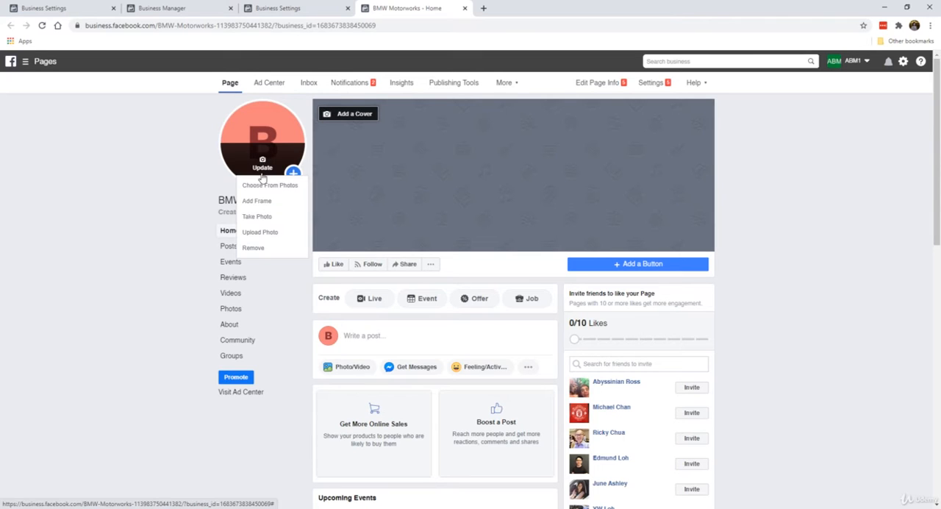
pyautogui.click(131, 171)
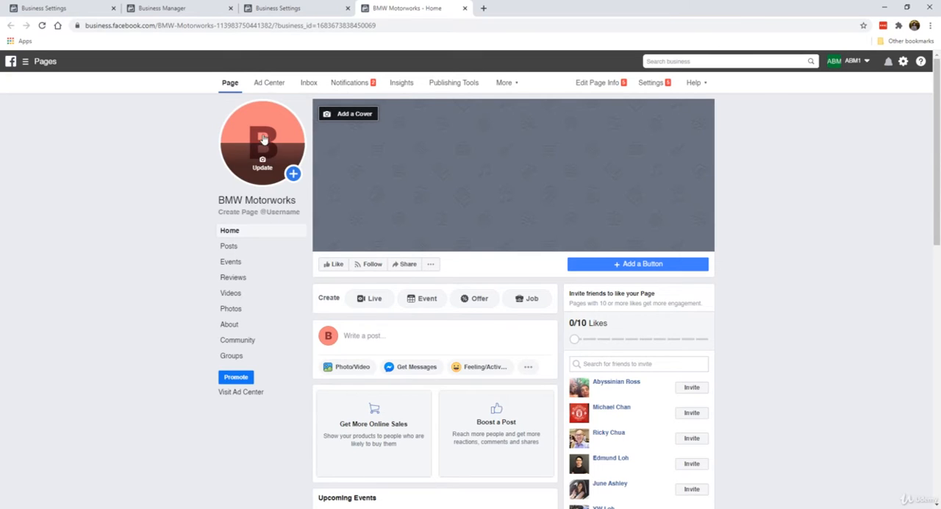
# Search Google Images for "bmw" in a new browser tab
pyautogui.click(483, 8)
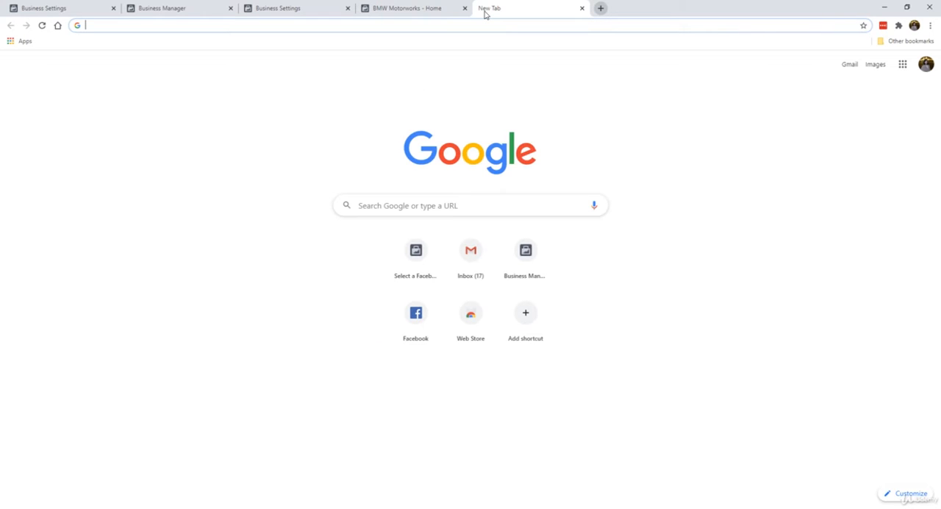
pyautogui.write('bmw')
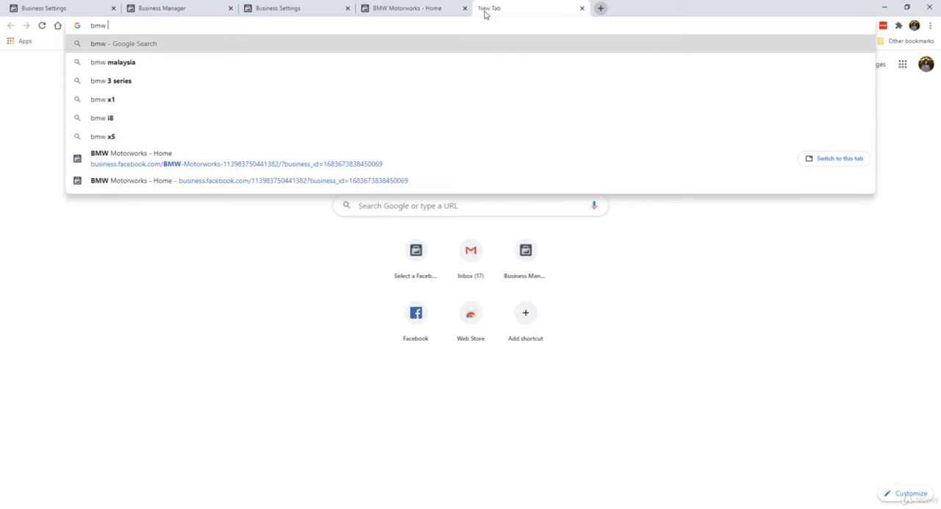
pyautogui.press('Return')
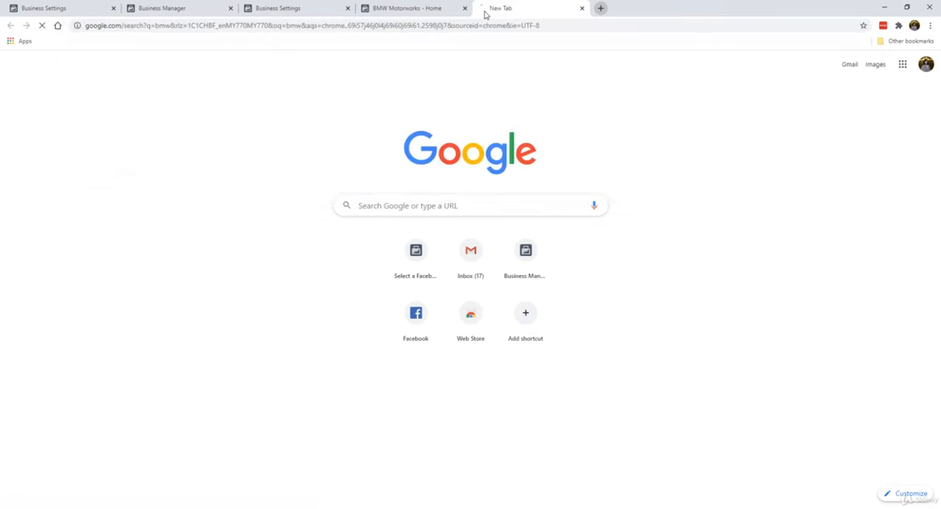
pyautogui.click(143, 99)
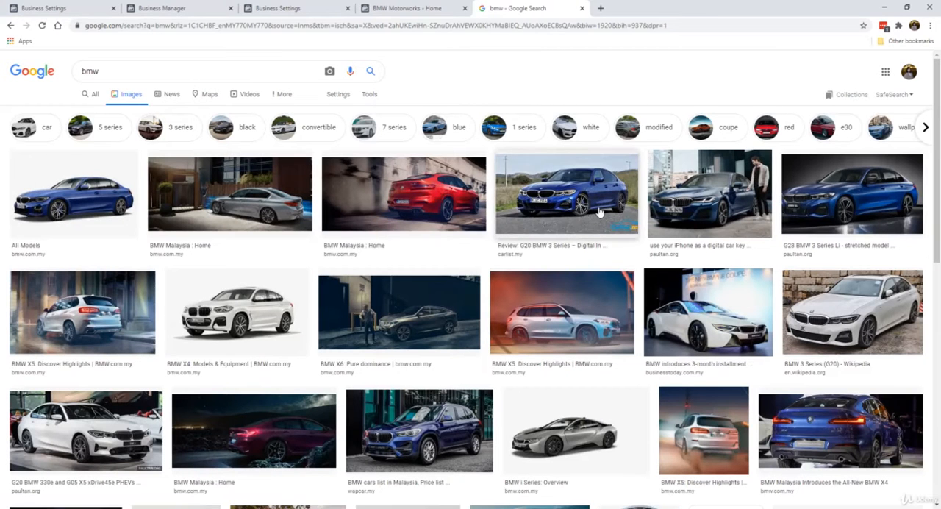
# Save the dark-background blue G28 BMW 3 Series Li image from the search results to the Desktop
pyautogui.click(588, 213)
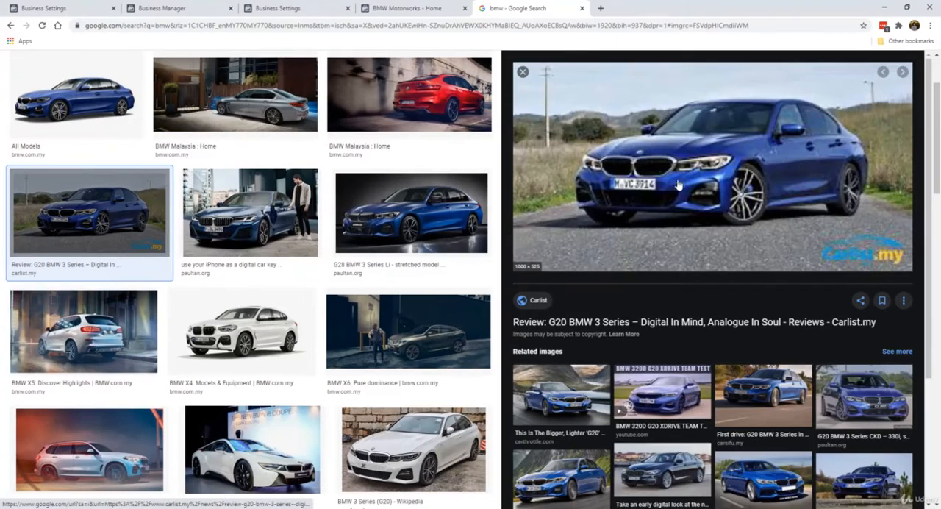
pyautogui.click(410, 213)
pyautogui.rightClick(718, 172)
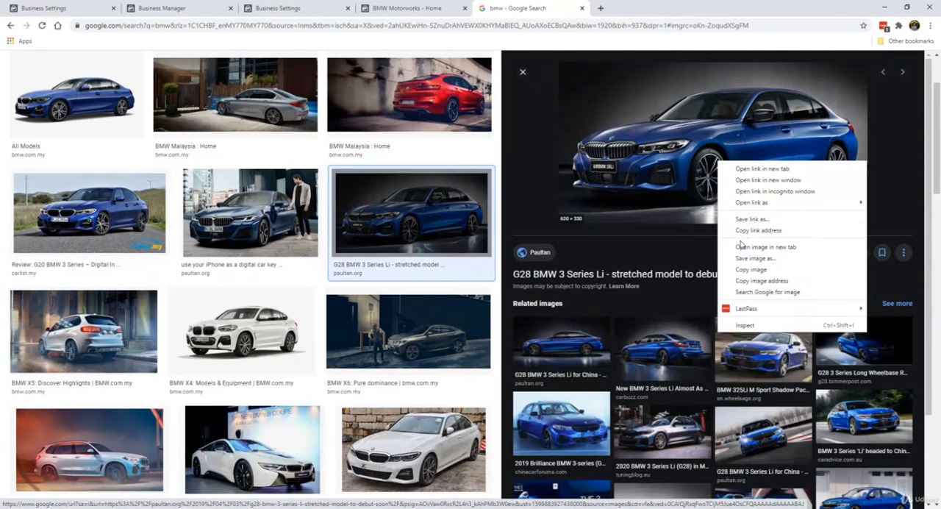
pyautogui.click(742, 257)
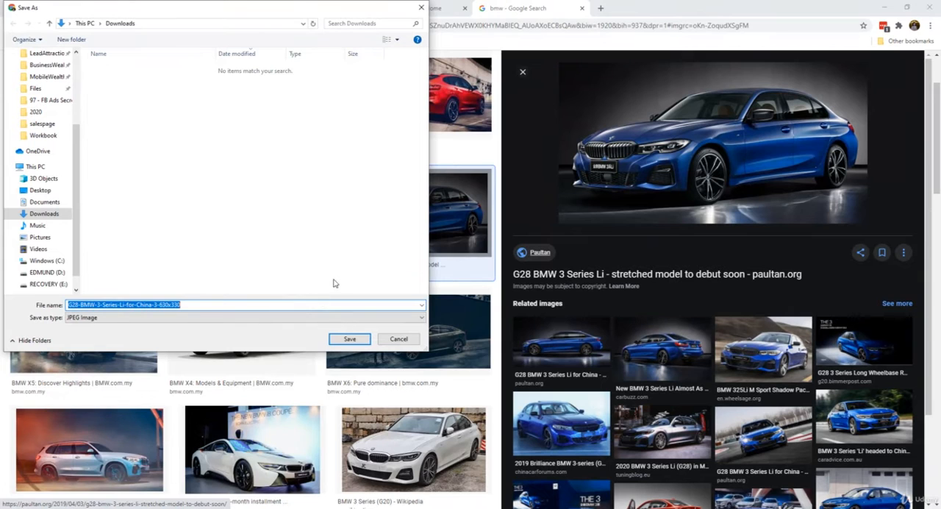
pyautogui.click(334, 270)
pyautogui.press('BackSpace')
pyautogui.press('BackSpace')
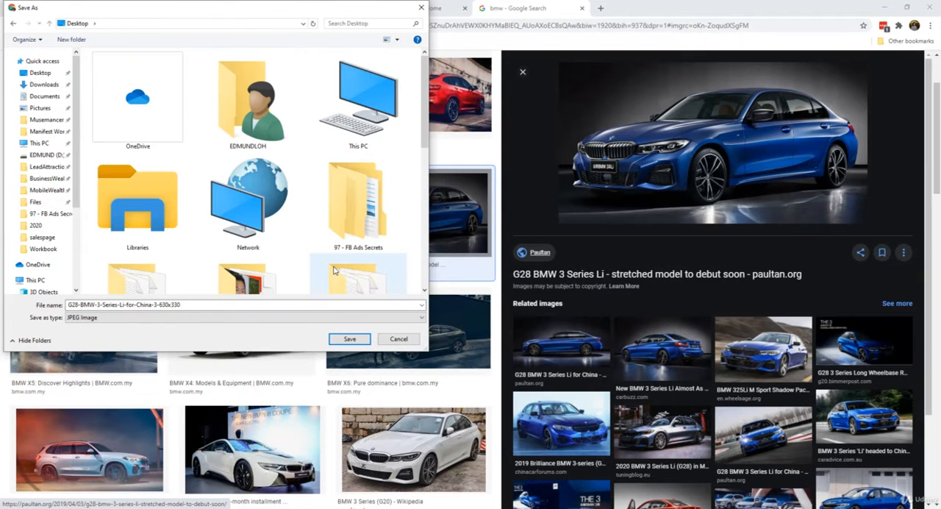
pyautogui.click(350, 338)
# Upload G28-BMW-3-Series-Li-for-China-3-630x330 as the BMW Motorworks profile picture, cropped to the car's front, and dismiss the cover slideshow tip
pyautogui.click(412, 10)
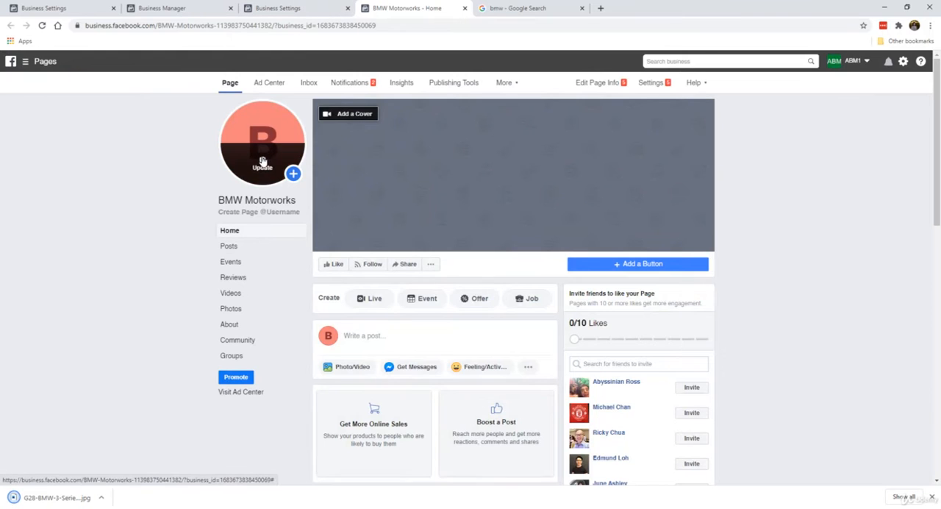
pyautogui.click(262, 160)
pyautogui.click(268, 233)
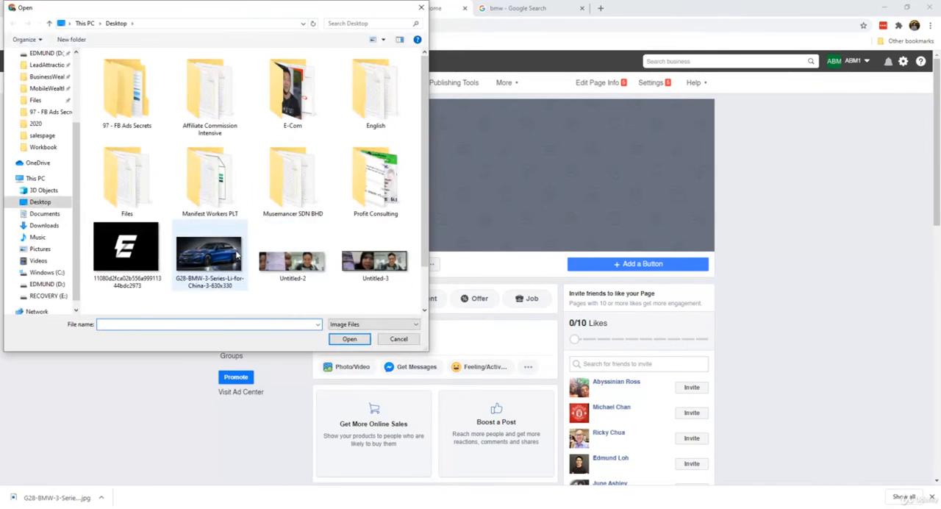
pyautogui.doubleClick(236, 254)
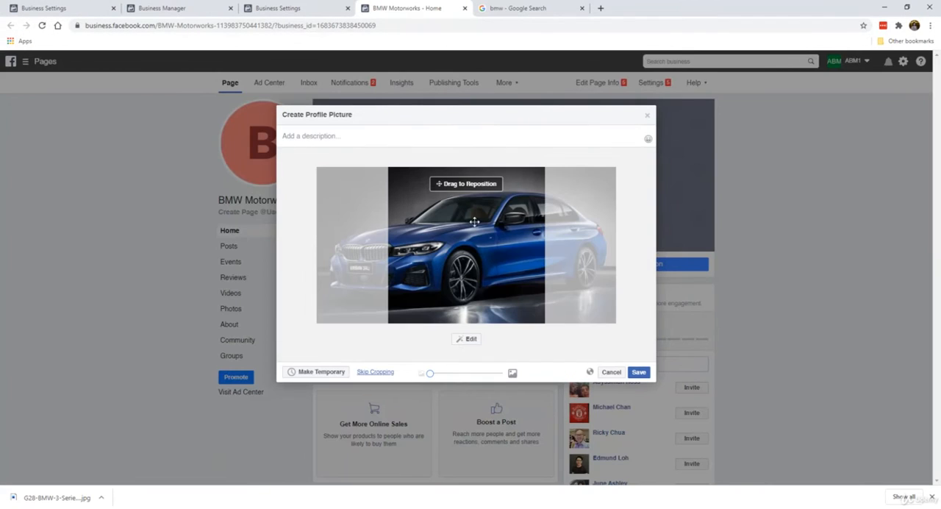
pyautogui.moveTo(486, 240); pyautogui.dragTo(544, 268)
pyautogui.moveTo(430, 373)
pyautogui.mouseDown()
pyautogui.moveTo(487, 375)
pyautogui.moveTo(430, 373)
pyautogui.mouseUp()
pyautogui.moveTo(486, 279); pyautogui.dragTo(493, 282)
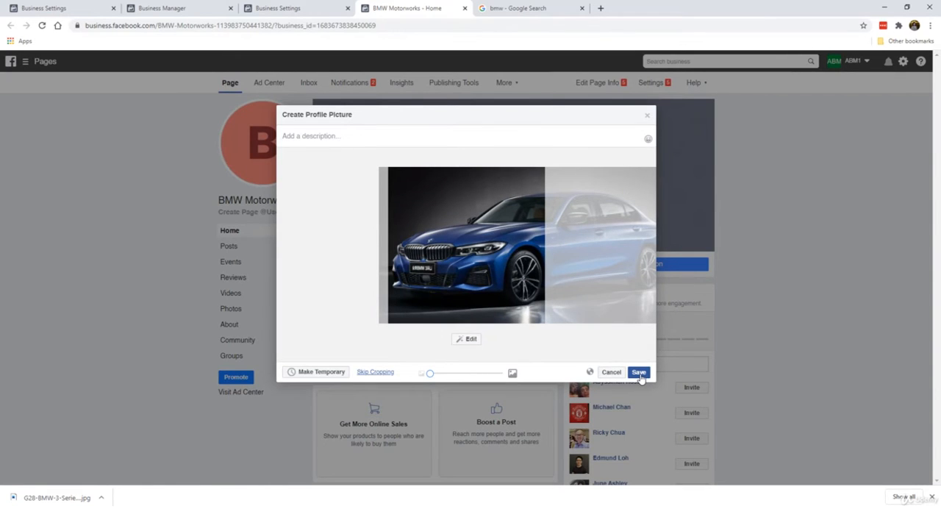
pyautogui.click(639, 373)
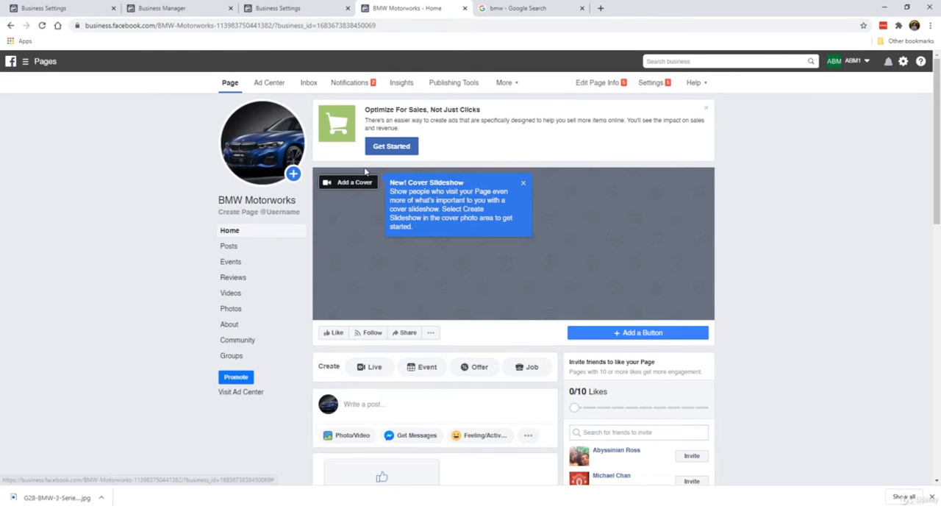
pyautogui.click(524, 183)
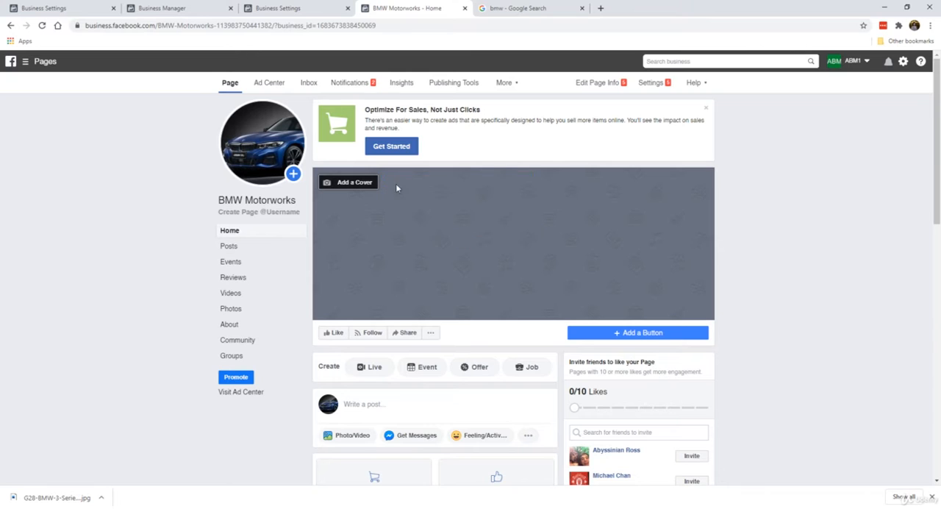
# Find the side-view G28 BMW 3 Series Li image in Google Images, save it to the Desktop and return to the BMW Motorworks Page
pyautogui.click(514, 8)
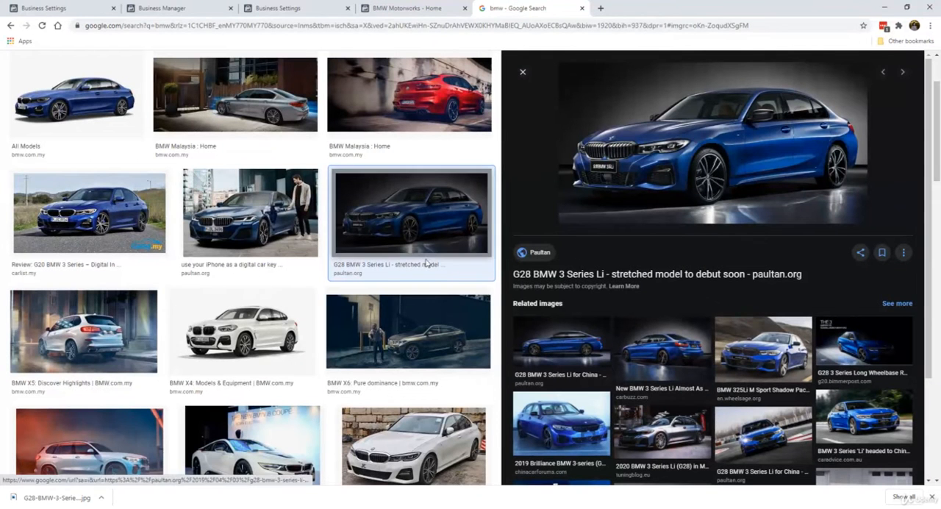
pyautogui.scroll(-3, 178, 257)
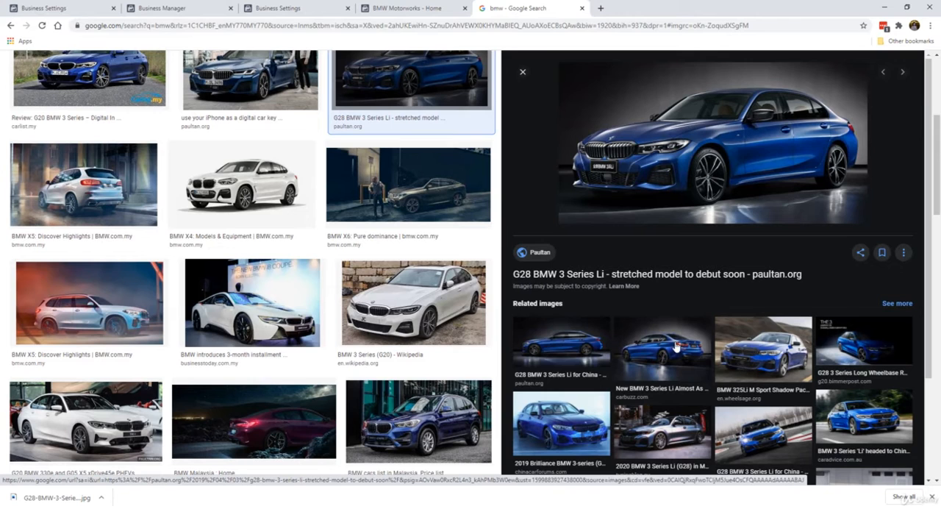
pyautogui.click(752, 360)
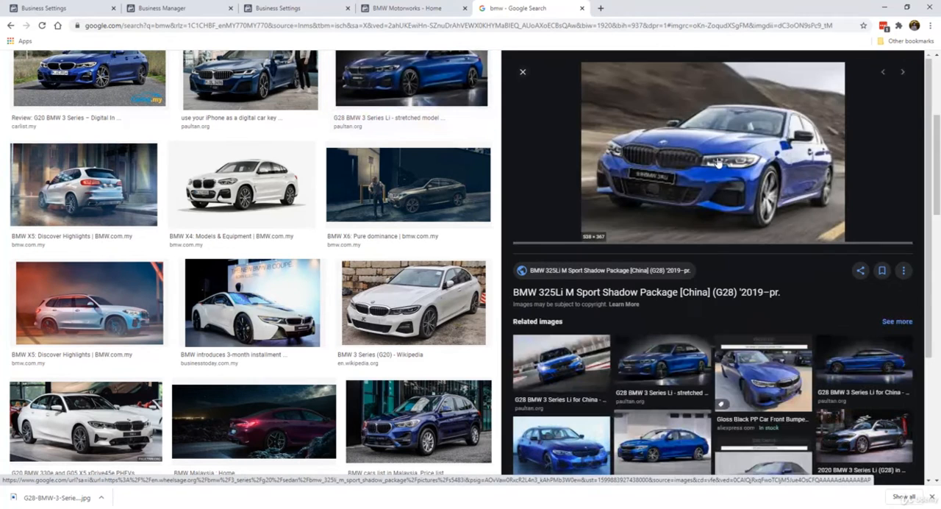
pyautogui.click(672, 360)
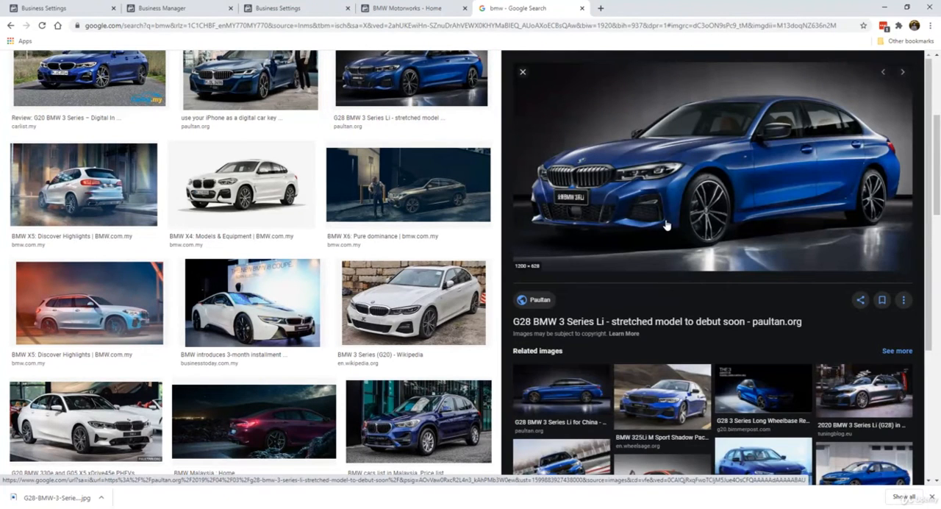
pyautogui.click(562, 417)
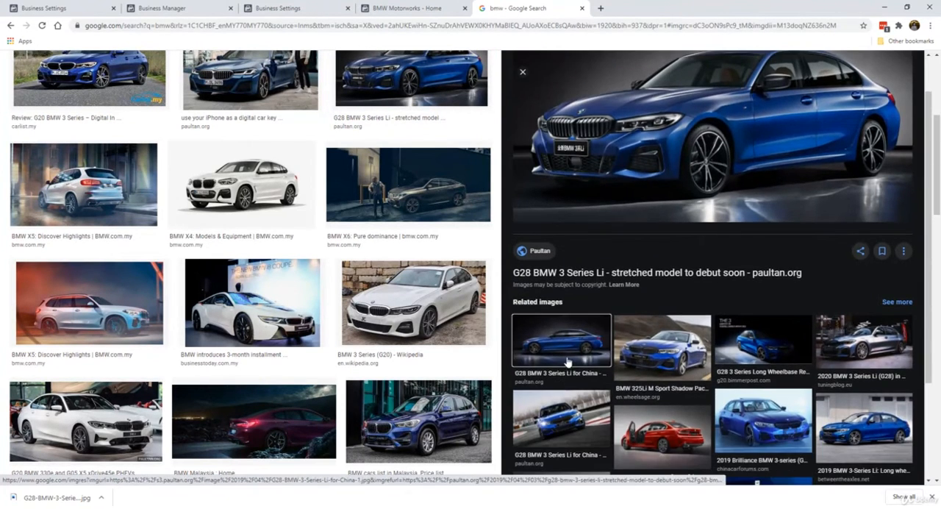
pyautogui.rightClick(630, 189)
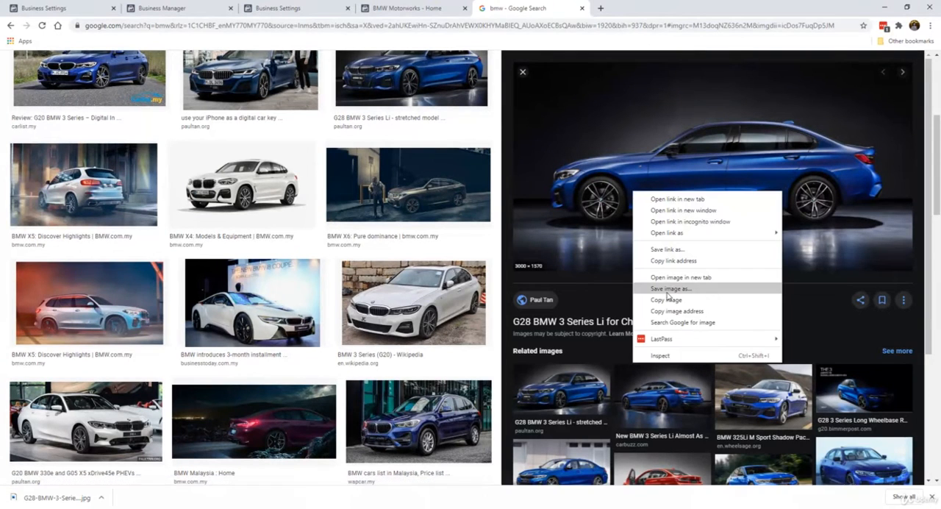
pyautogui.click(670, 292)
pyautogui.click(349, 339)
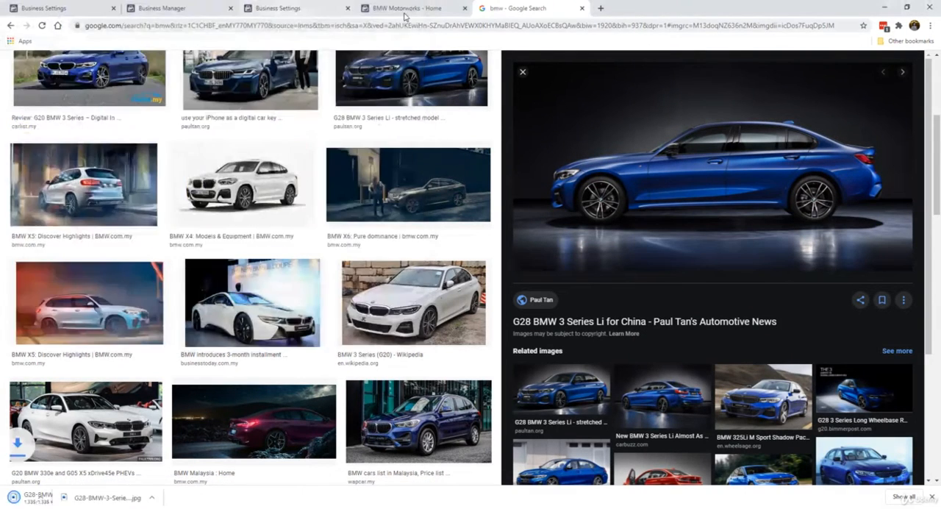
pyautogui.click(406, 8)
pyautogui.click(363, 186)
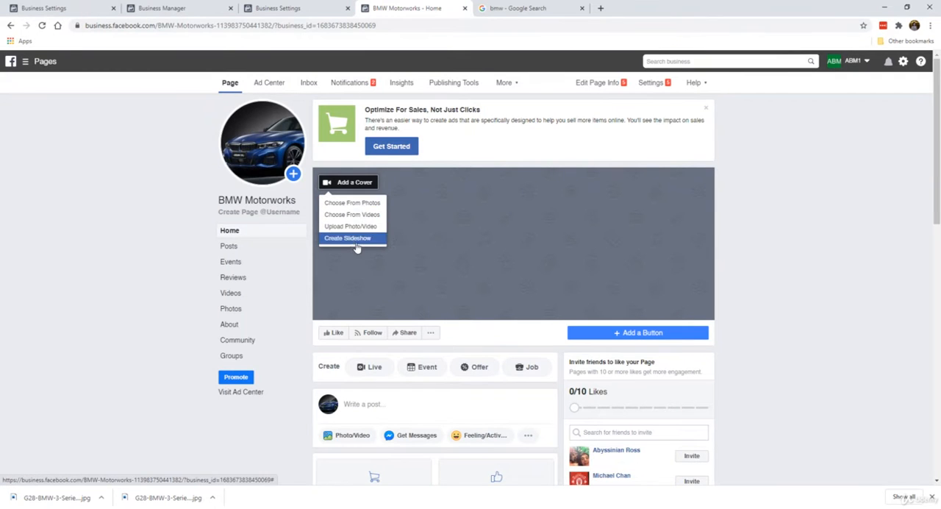
pyautogui.click(349, 209)
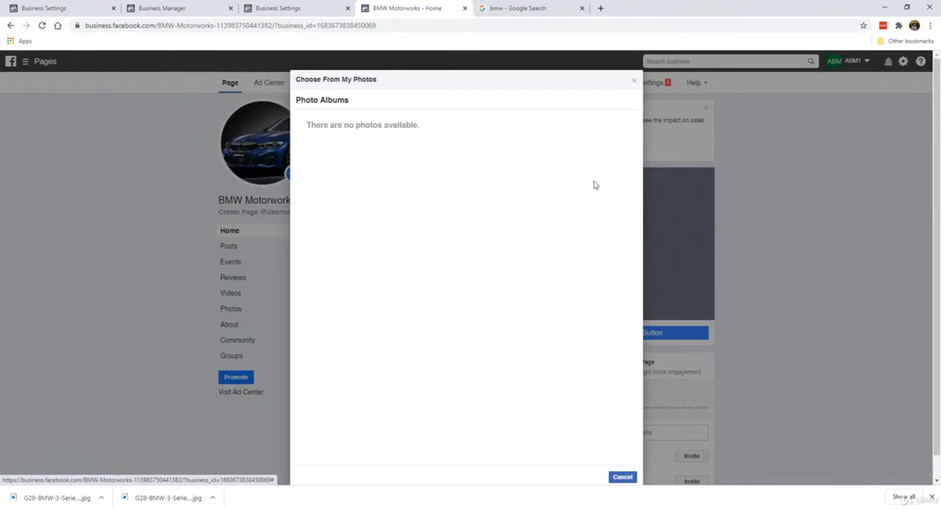
pyautogui.click(633, 79)
# Upload G28-BMW-3-Series-Li-for-China-1 as the Page cover, reposition it slightly, save it and dismiss the sales optimization suggestion
pyautogui.click(345, 183)
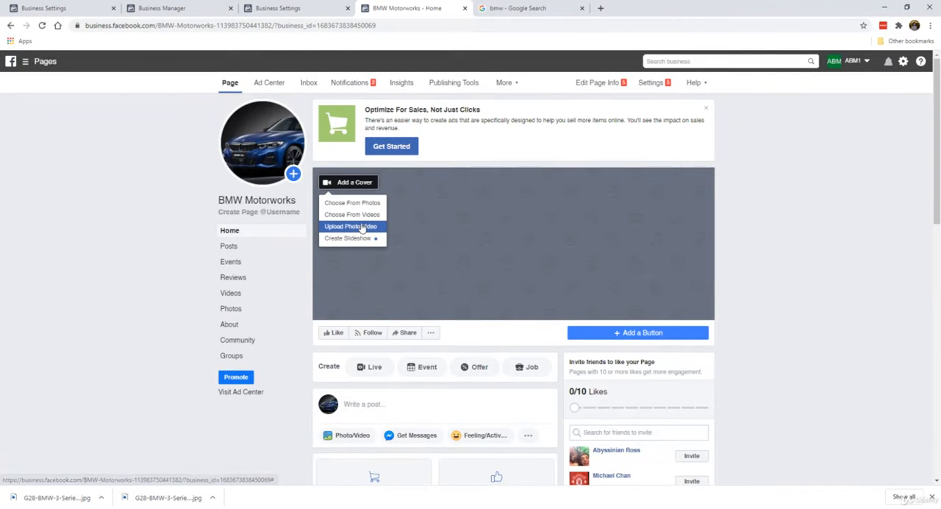
pyautogui.click(360, 226)
pyautogui.scroll(-3, 388, 250)
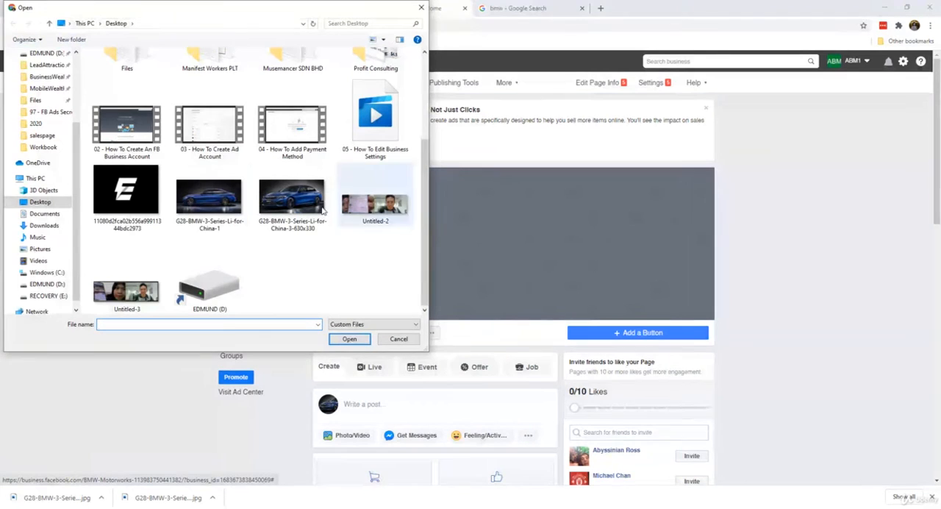
pyautogui.doubleClick(217, 199)
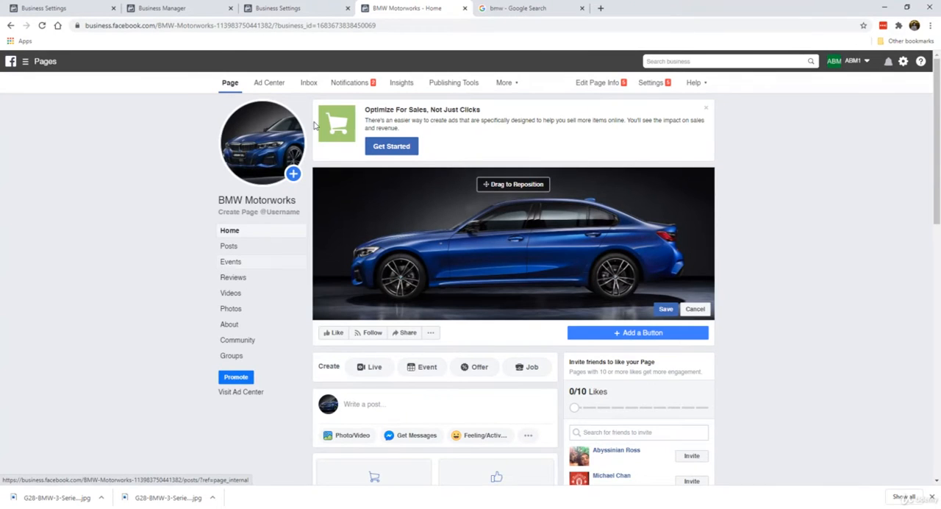
pyautogui.moveTo(461, 232)
pyautogui.mouseDown()
pyautogui.moveTo(460, 216)
pyautogui.moveTo(460, 241)
pyautogui.moveTo(462, 228)
pyautogui.mouseUp()
pyautogui.click(664, 310)
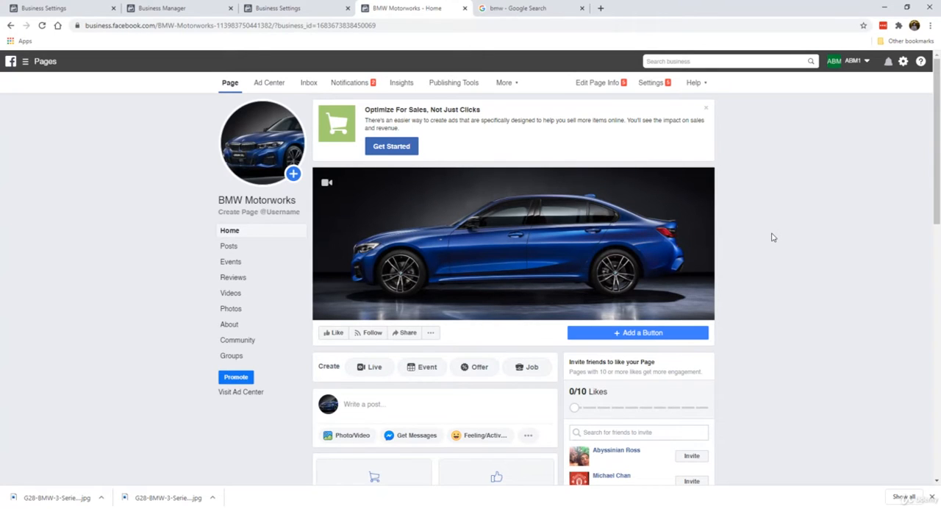
pyautogui.click(705, 109)
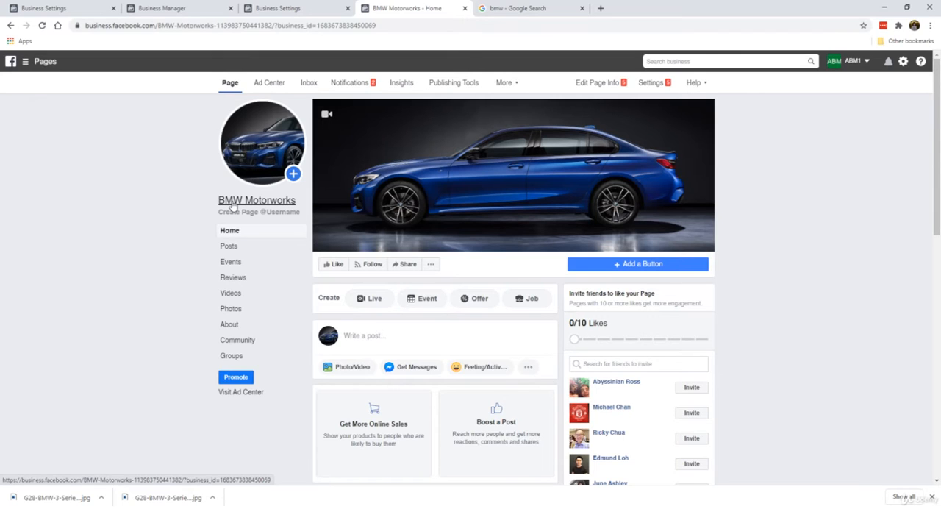
# Try the Page usernames bmwmotorworks, bmw.motorworks and bmw.motor.works
pyautogui.click(274, 213)
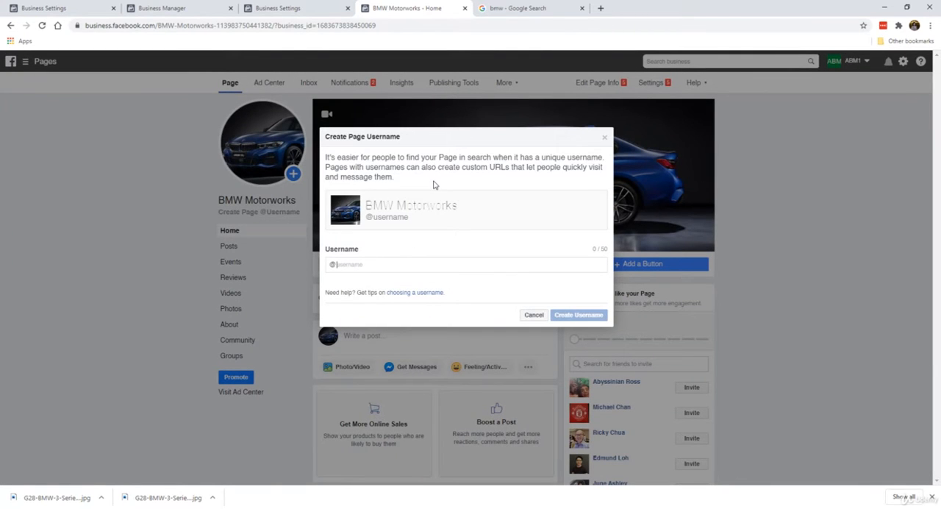
pyautogui.write('bmwmotorworks')
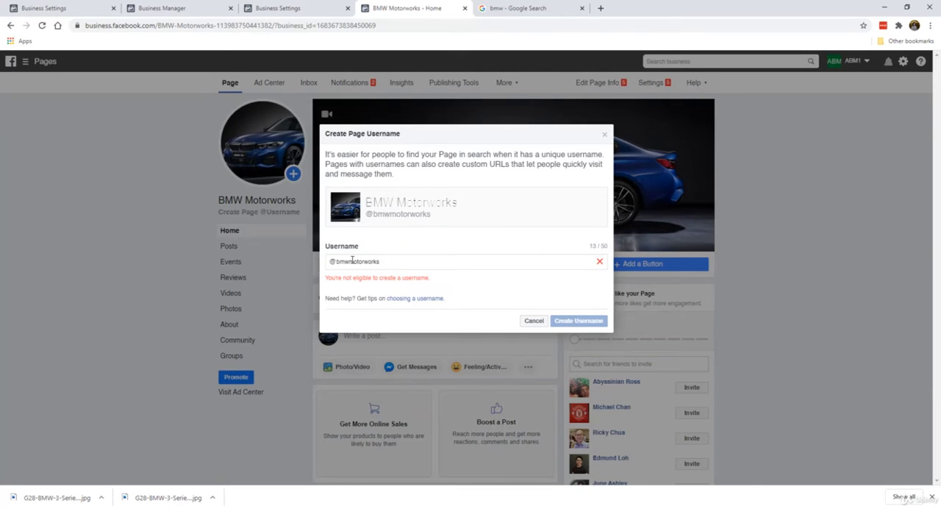
pyautogui.write('.')
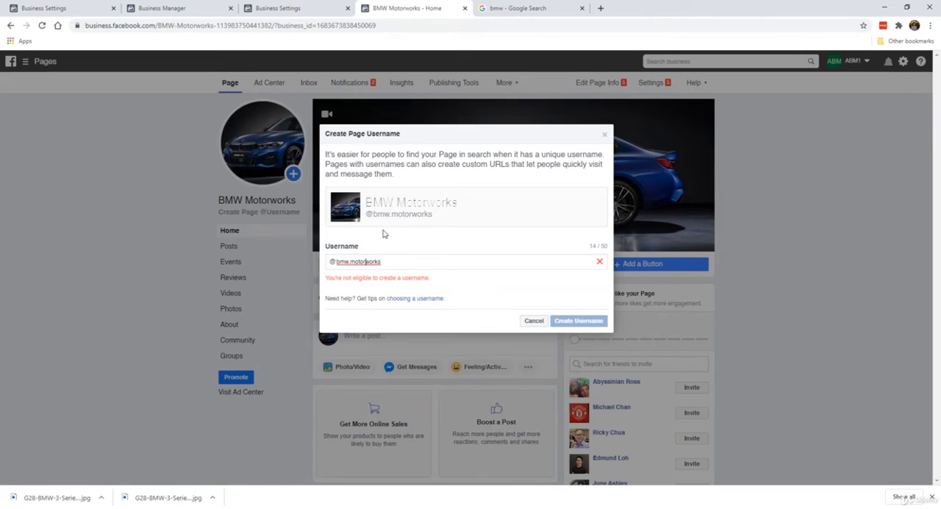
pyautogui.write('.')
# Replace the Page username with bmwmotorworkspage, submit it and close the Google image search tab
pyautogui.doubleClick(354, 261)
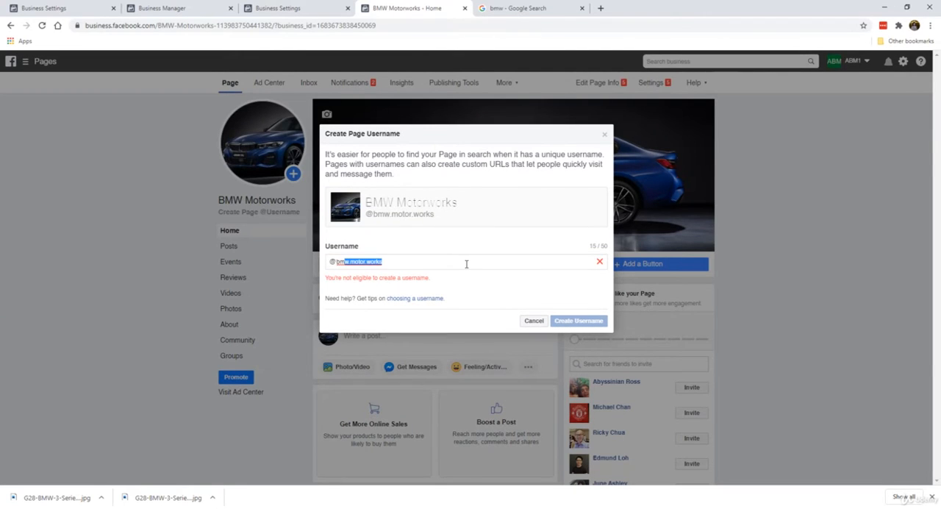
pyautogui.write('bmwmot')
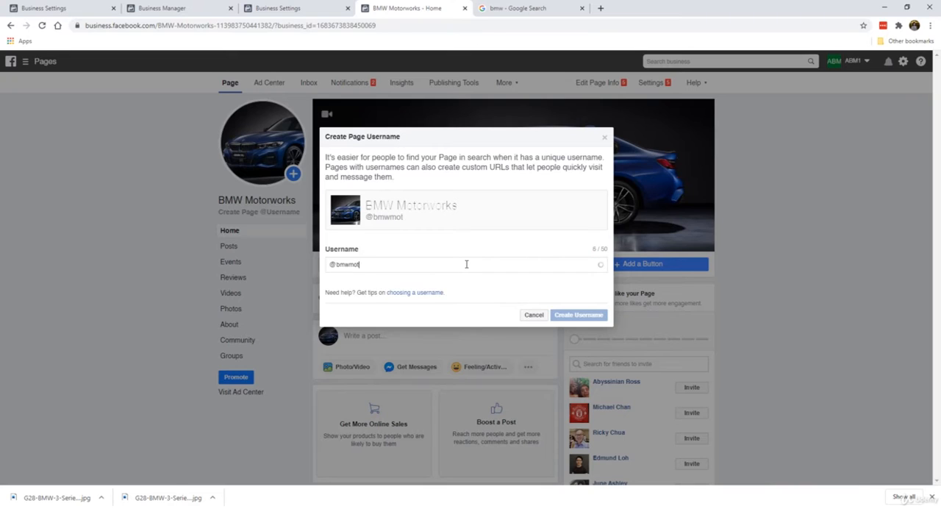
pyautogui.write('orworkspage')
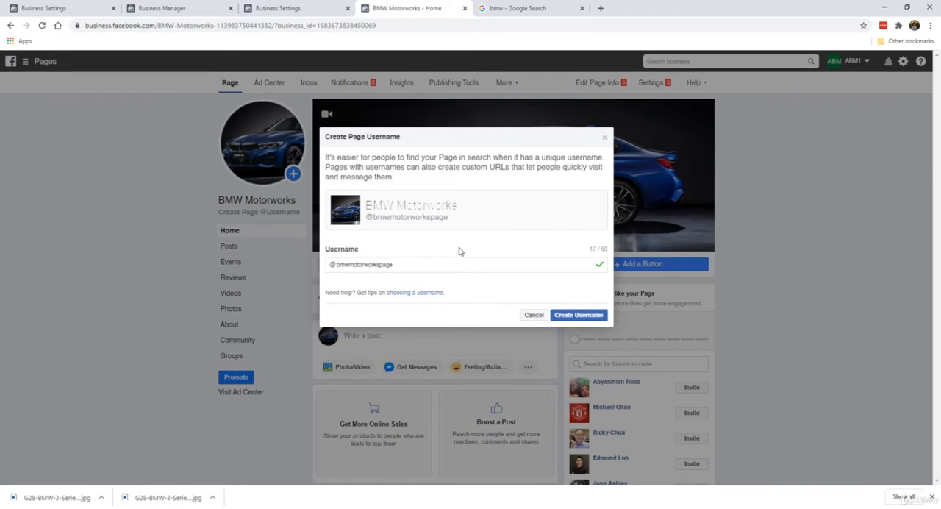
pyautogui.press('Return')
pyautogui.click(582, 9)
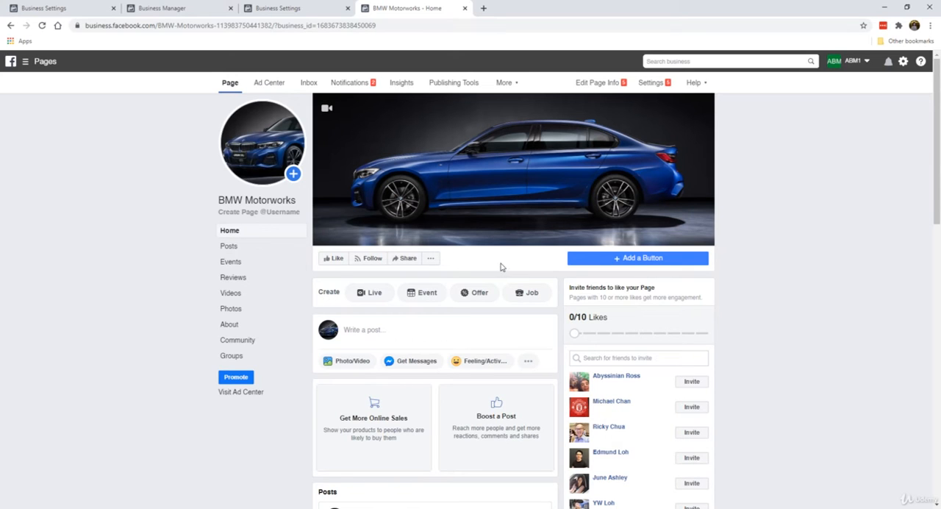
# Add a Send Message button to the Page that directs people to Messenger, and finish its setup
pyautogui.click(622, 262)
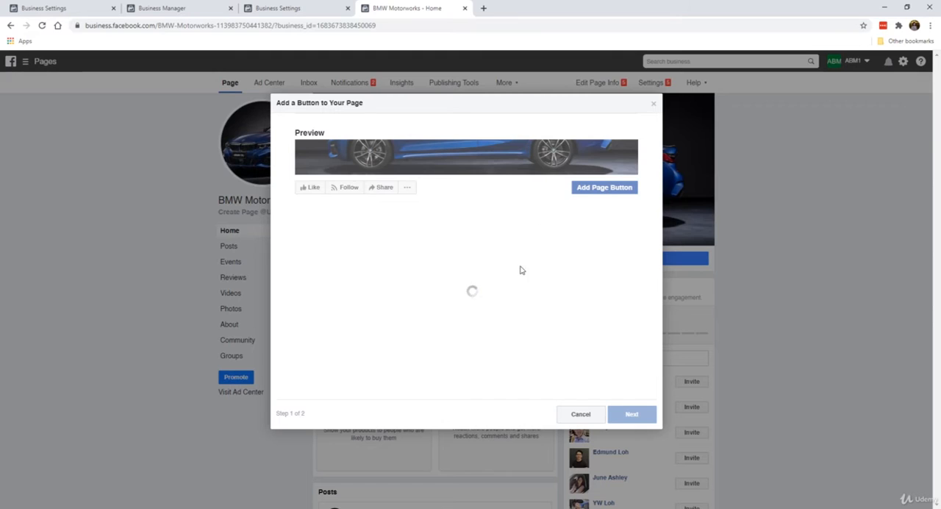
pyautogui.click(367, 294)
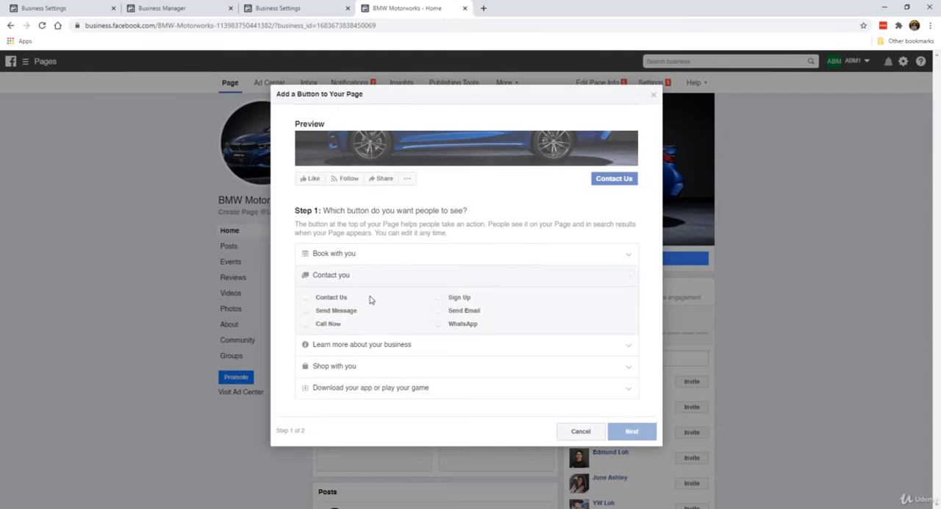
pyautogui.click(335, 310)
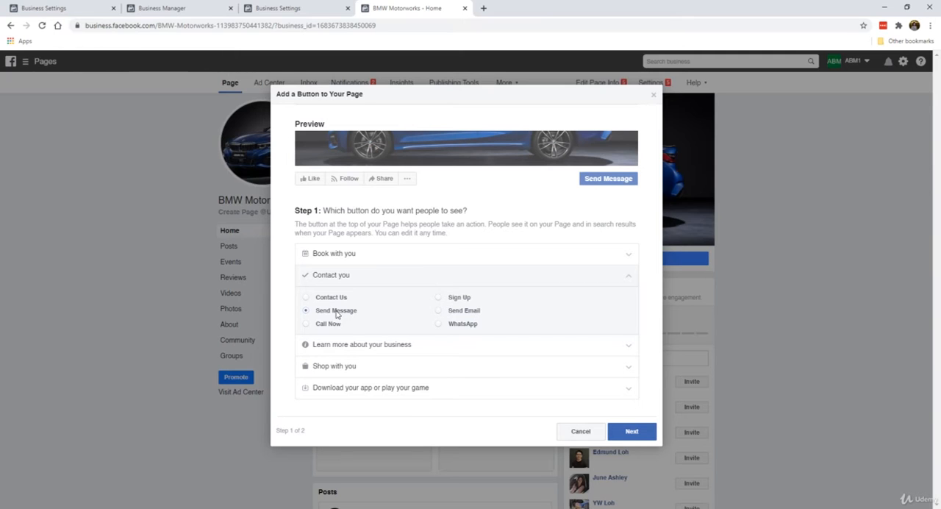
pyautogui.click(630, 430)
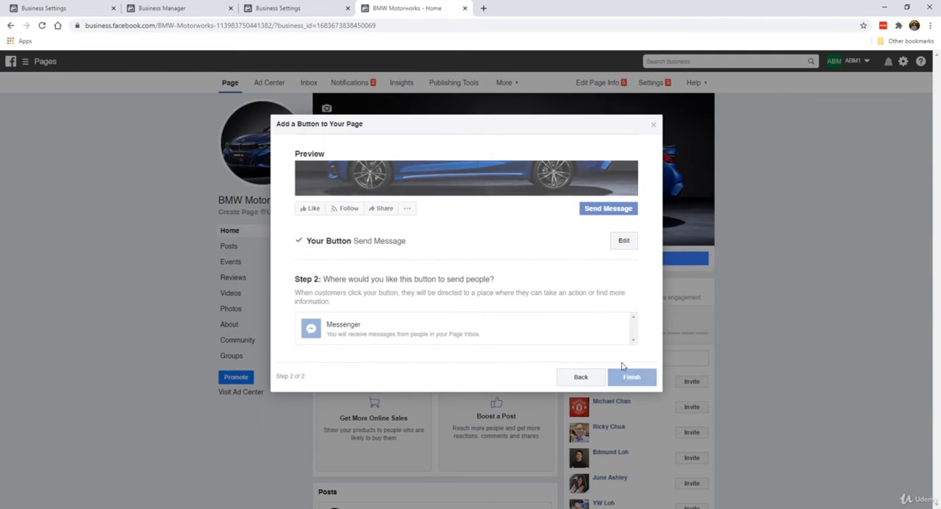
pyautogui.click(423, 329)
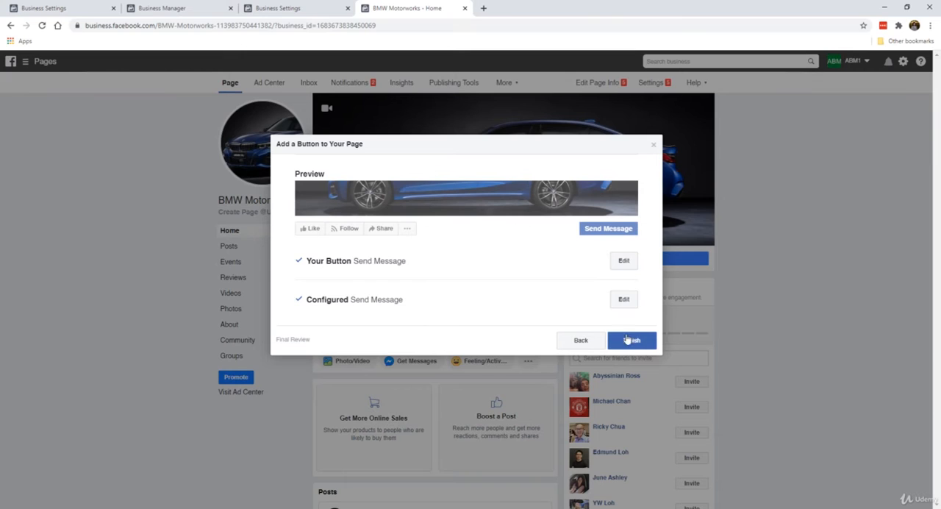
pyautogui.click(648, 344)
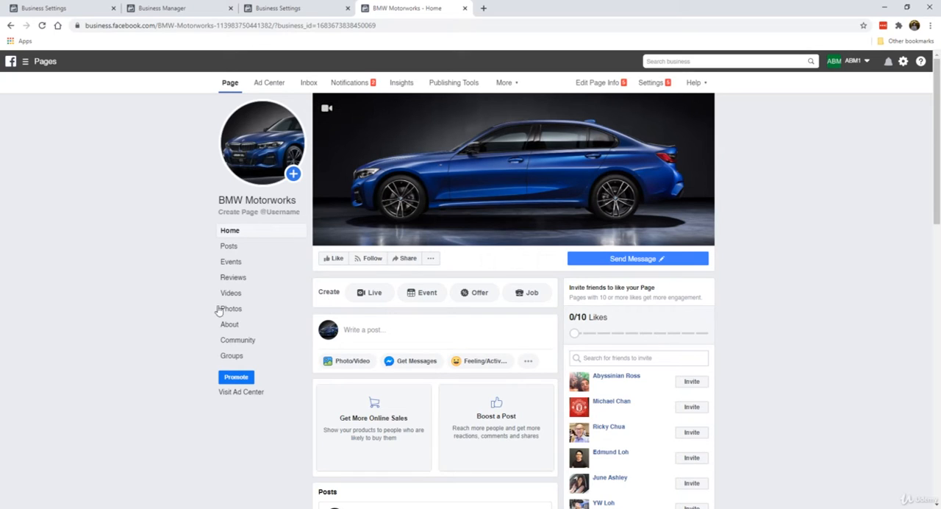
# Look over the BMW Motorworks Page and like it
pyautogui.scroll(-2, 204, 293)
pyautogui.scroll(2, 204, 293)
pyautogui.click(334, 260)
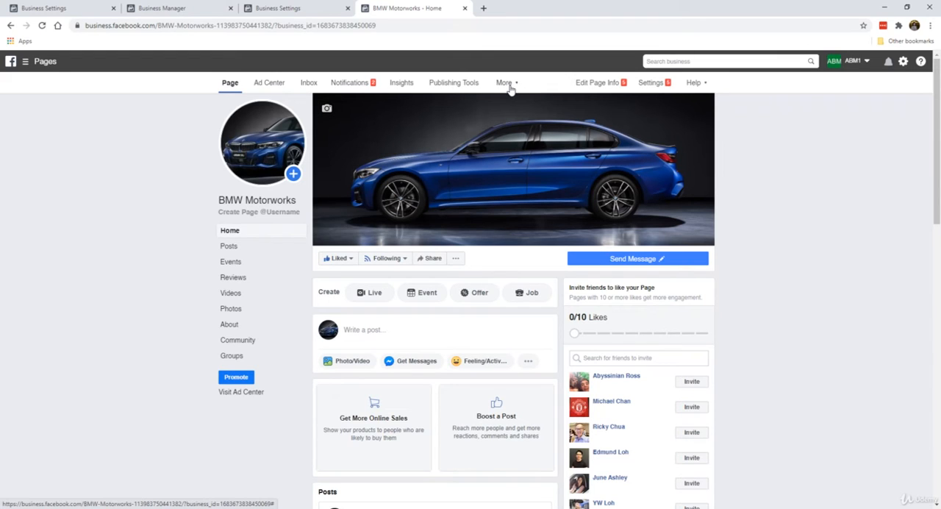
# Open the Page's general settings, set Post and Story Sharing to Disable Sharing to Stories and save the change
pyautogui.click(659, 86)
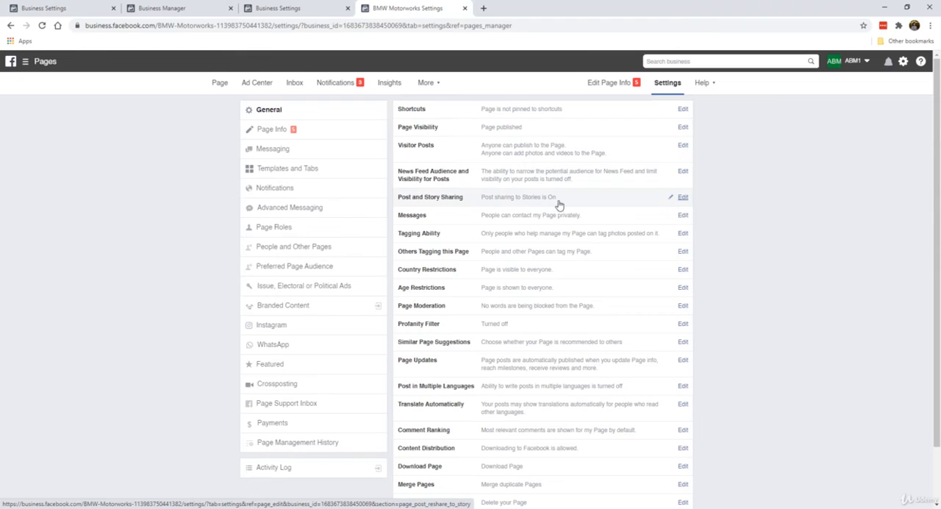
pyautogui.click(682, 200)
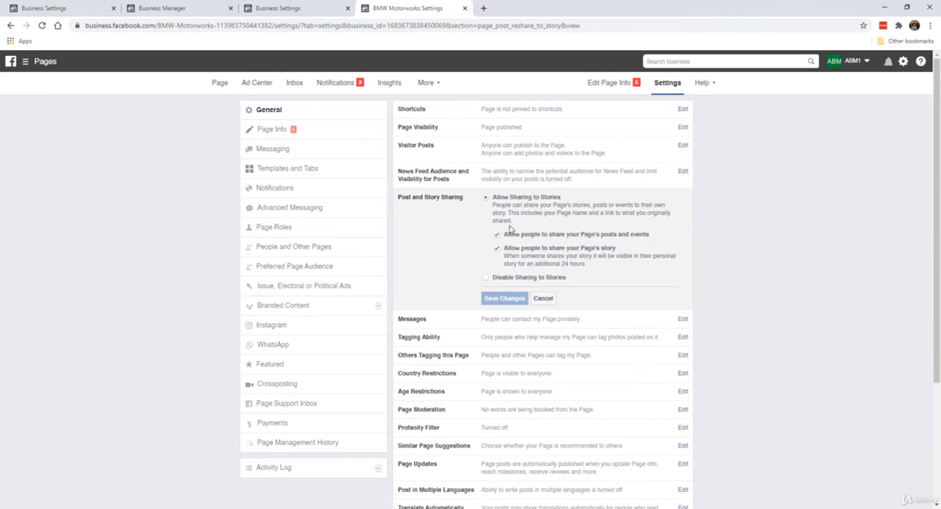
pyautogui.click(485, 277)
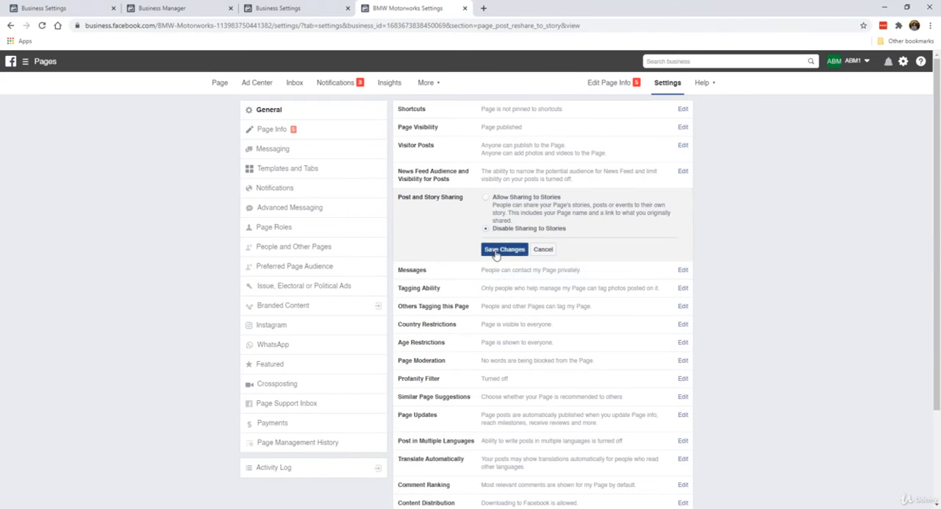
pyautogui.click(494, 249)
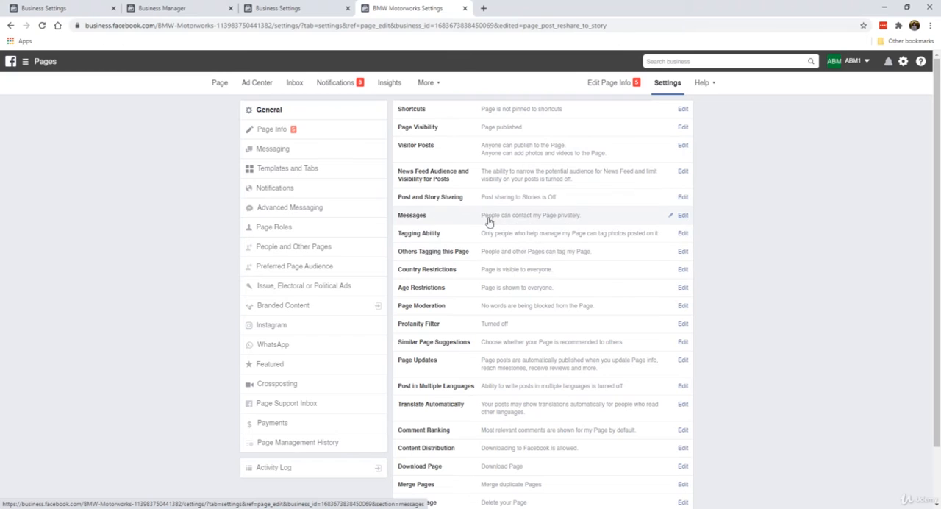
# Set the Page's Profanity Filter to Medium and save the change
pyautogui.scroll(-1, 476, 311)
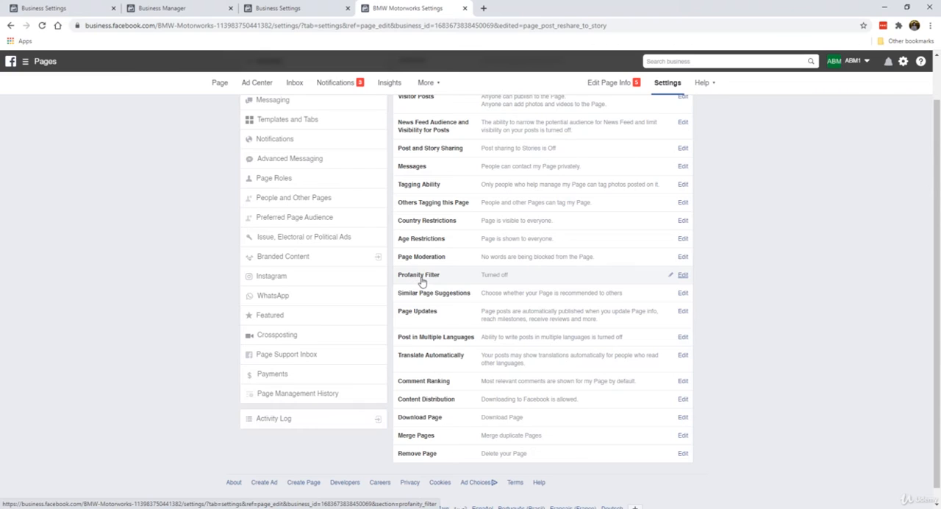
pyautogui.click(682, 274)
pyautogui.click(505, 277)
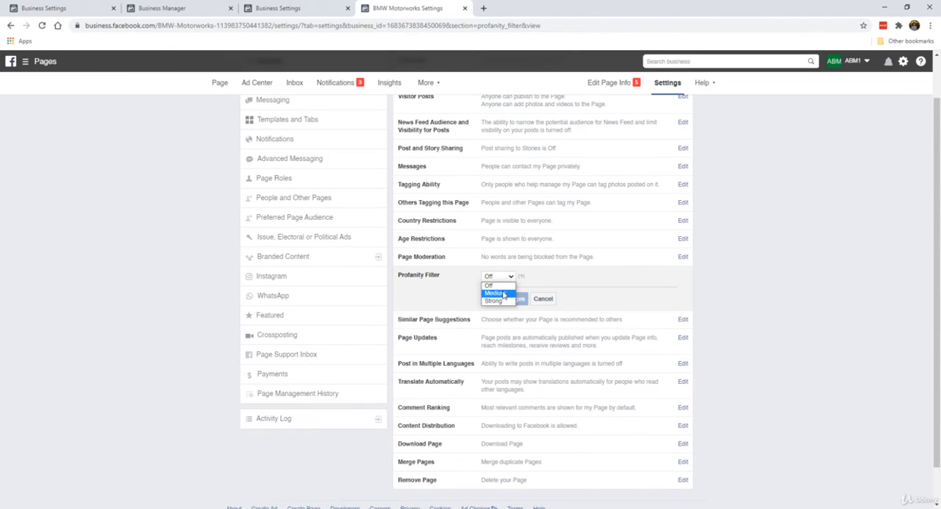
pyautogui.click(503, 294)
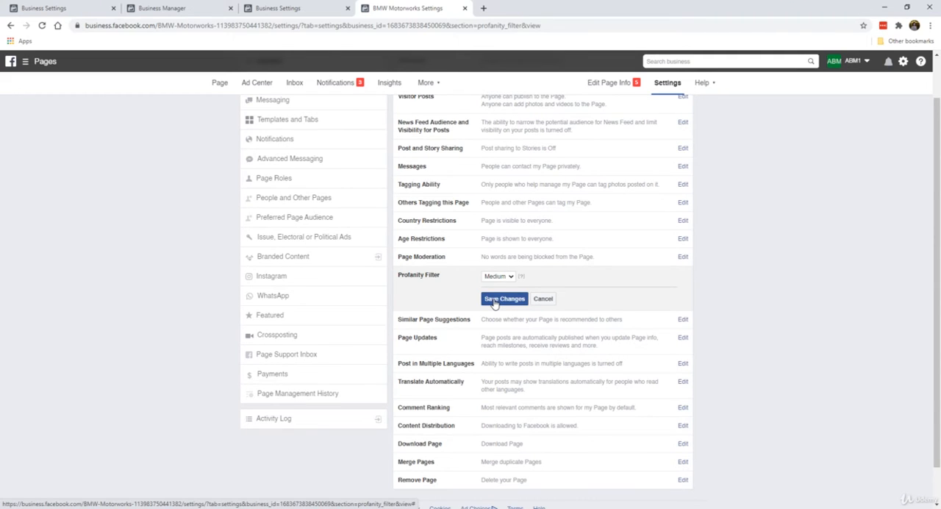
pyautogui.click(494, 303)
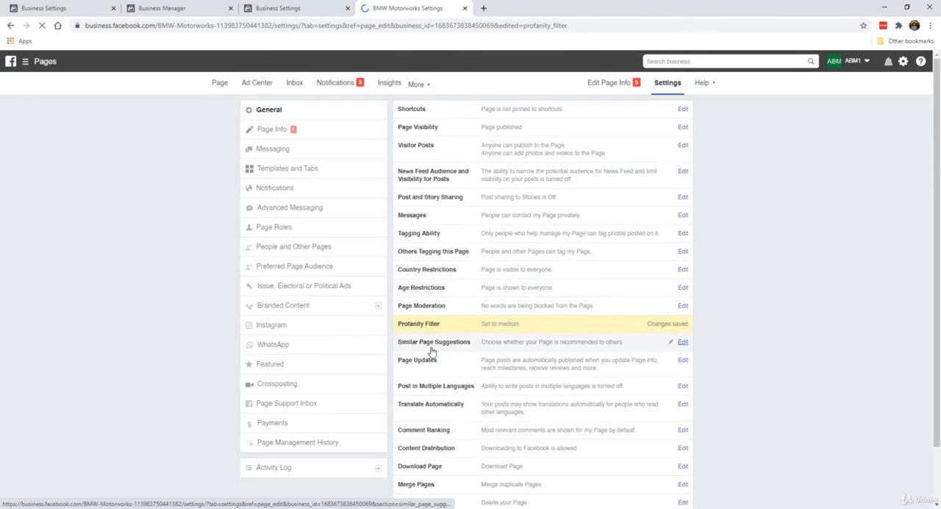
# Look through the remaining general settings, open the Page Info settings and review their general and contact fields
pyautogui.scroll(-2, 431, 352)
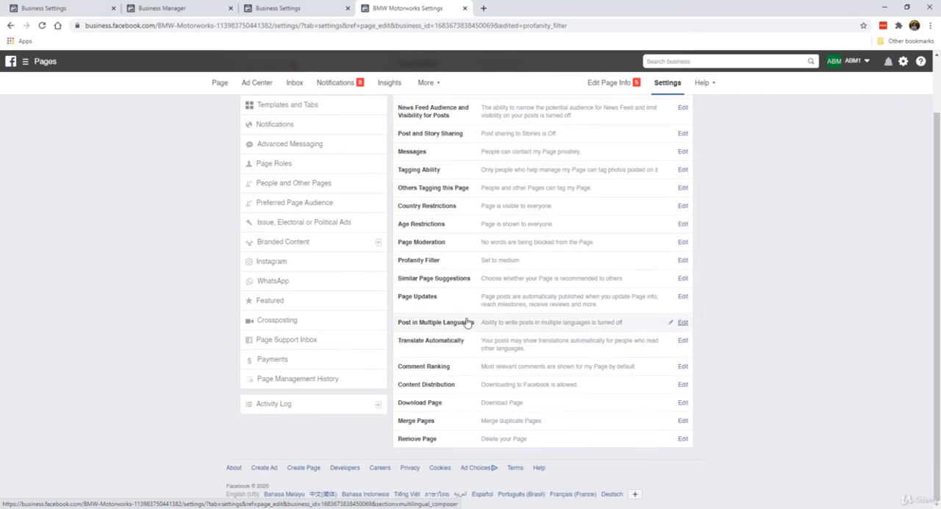
pyautogui.scroll(2, 510, 304)
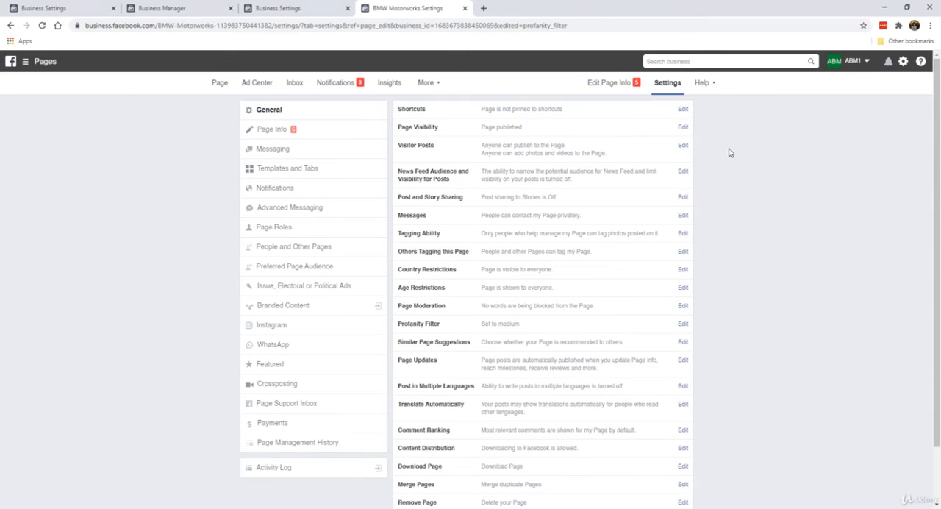
pyautogui.click(315, 129)
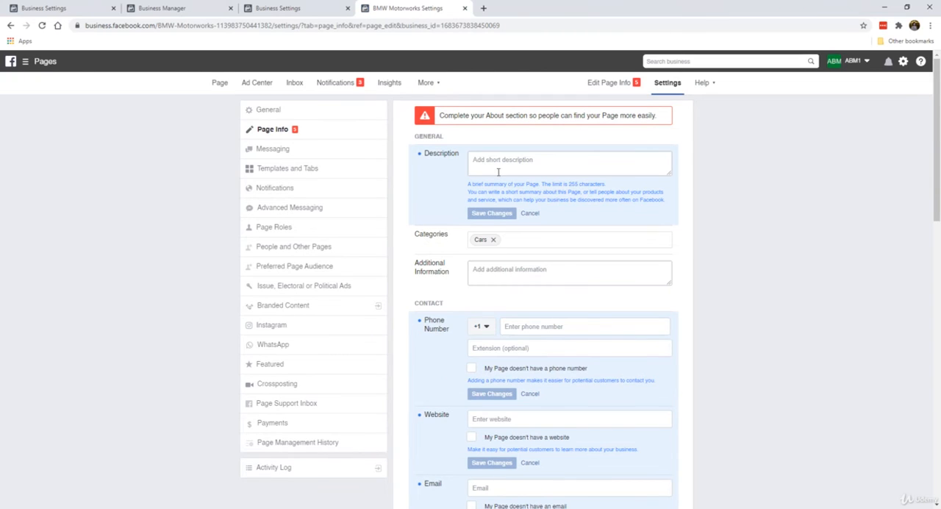
pyautogui.scroll(-1, 450, 332)
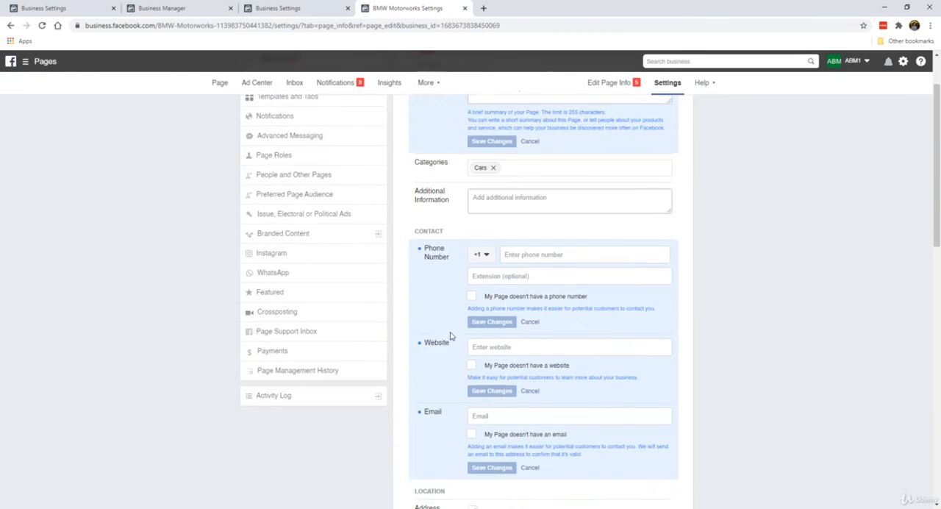
pyautogui.scroll(-2, 450, 335)
pyautogui.scroll(4, 450, 335)
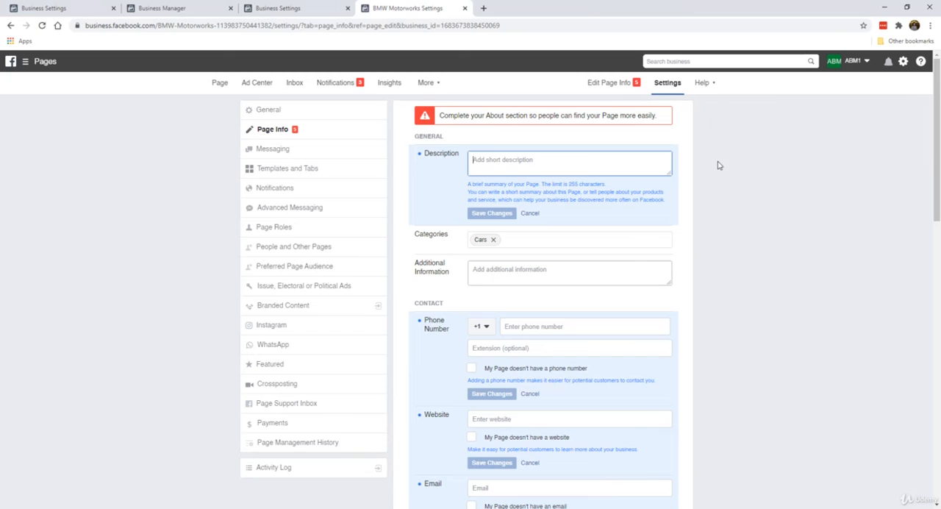
# Save the description as "German engineering at its finest, and all things BMW. We share all the latest gadgets, accessories and mods for BMW cars of all models."
pyautogui.write('Germ')
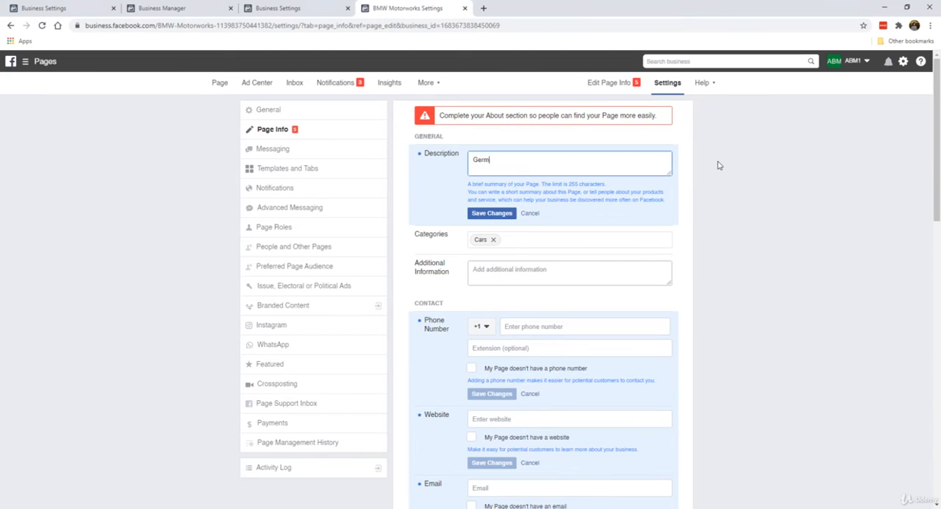
pyautogui.write('an engineering at its finest, and all thi')
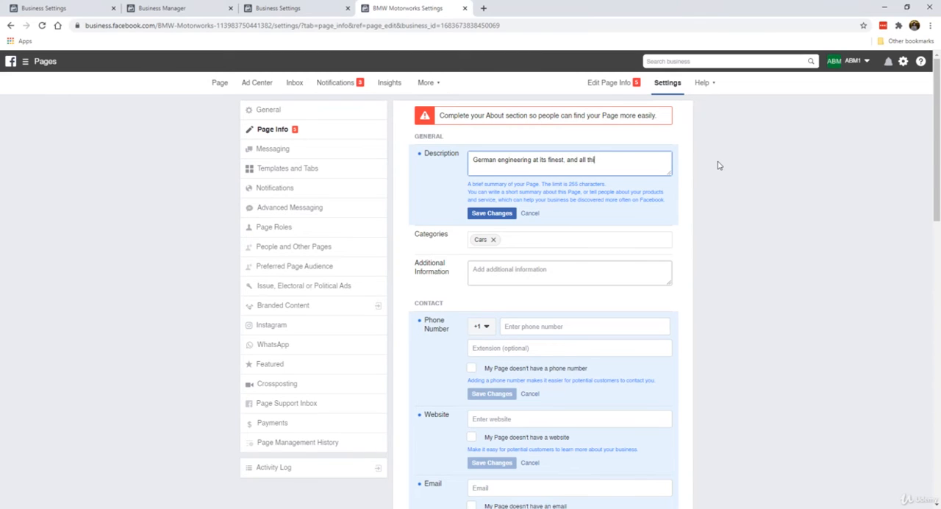
pyautogui.write('ngs BMW. We s')
pyautogui.write('hare all the latest gadgets')
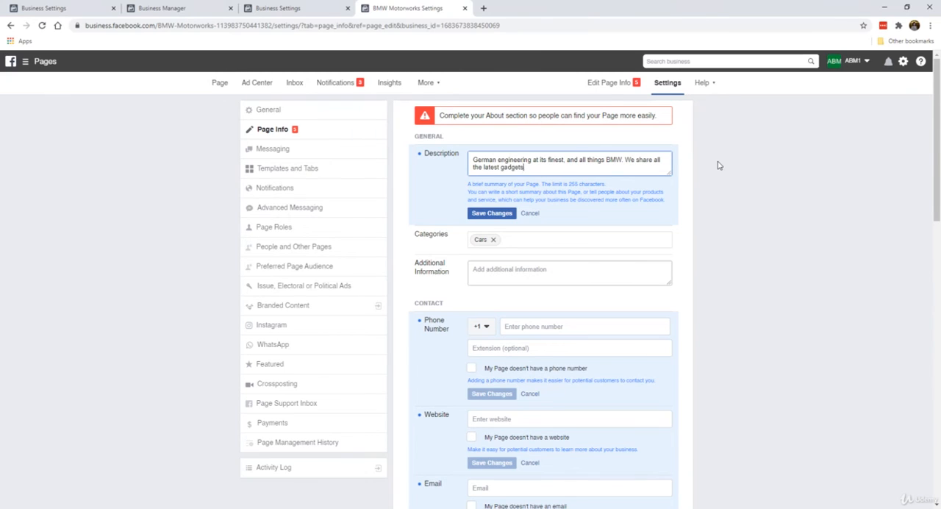
pyautogui.write(', acces')
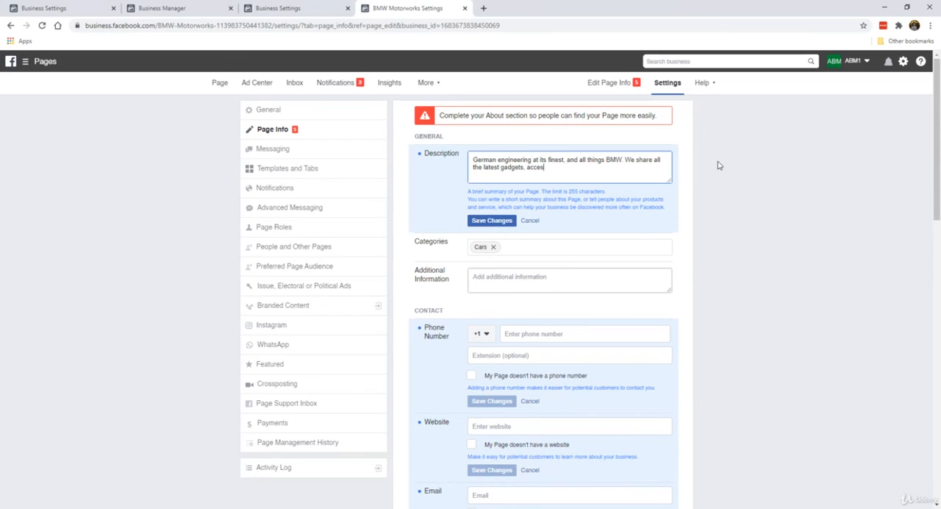
pyautogui.write('ories an')
pyautogui.write('s')
pyautogui.write('d mods ')
pyautogui.write('for BMW')
pyautogui.write(' cars of all models.')
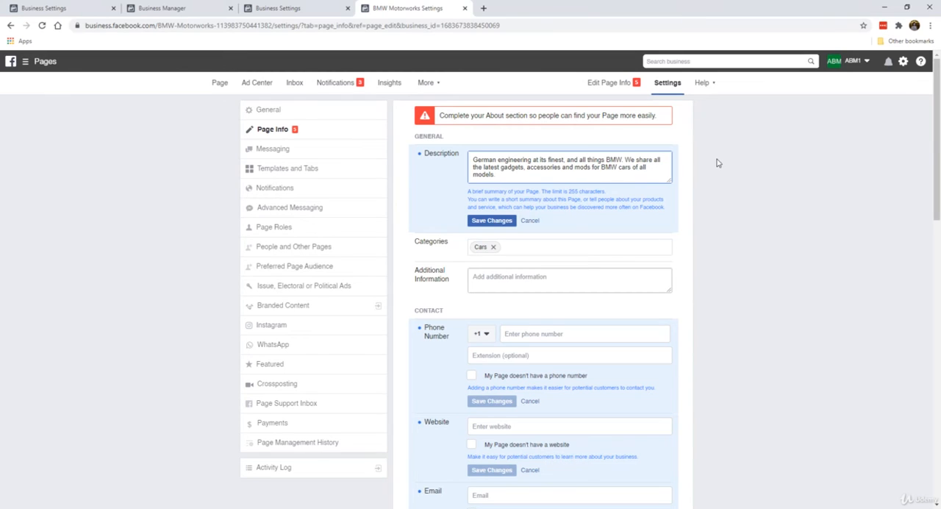
pyautogui.click(483, 222)
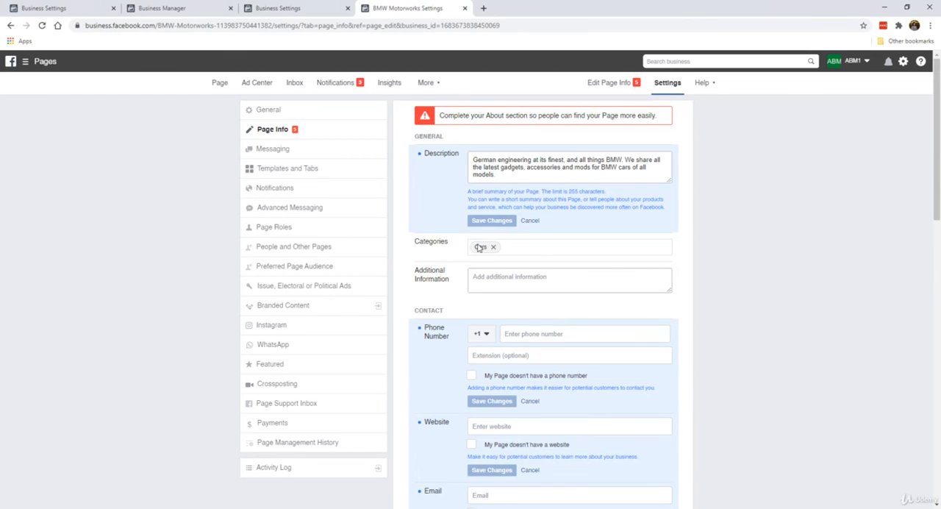
# Mark the Page as not having a phone number and save that contact setting
pyautogui.scroll(-2, 481, 246)
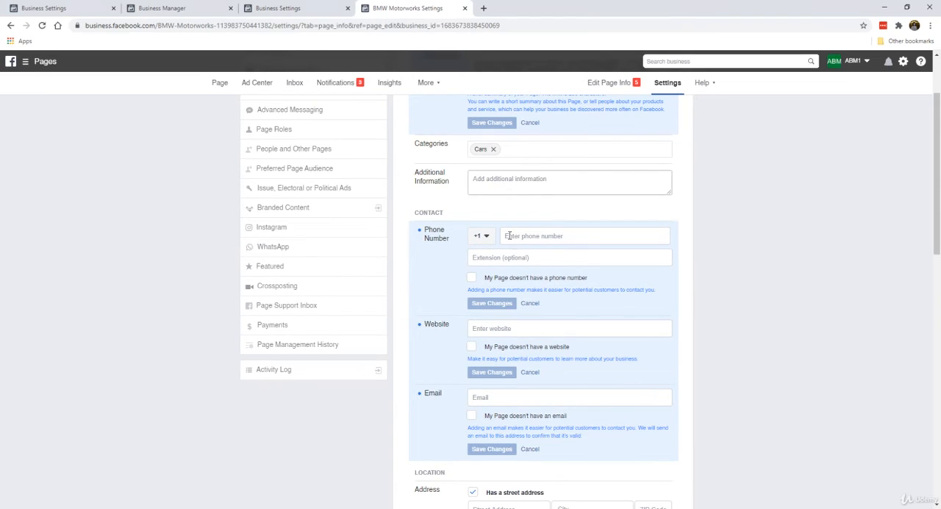
pyautogui.click(471, 278)
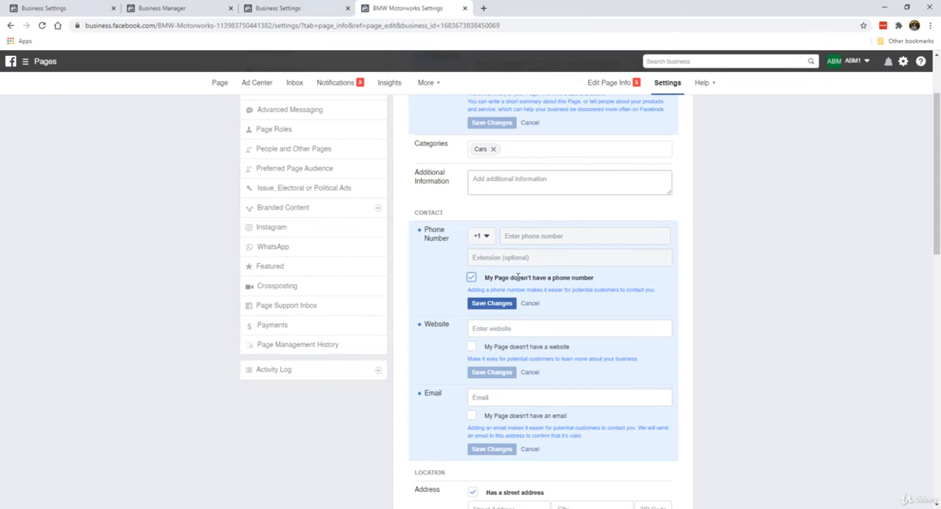
pyautogui.click(503, 303)
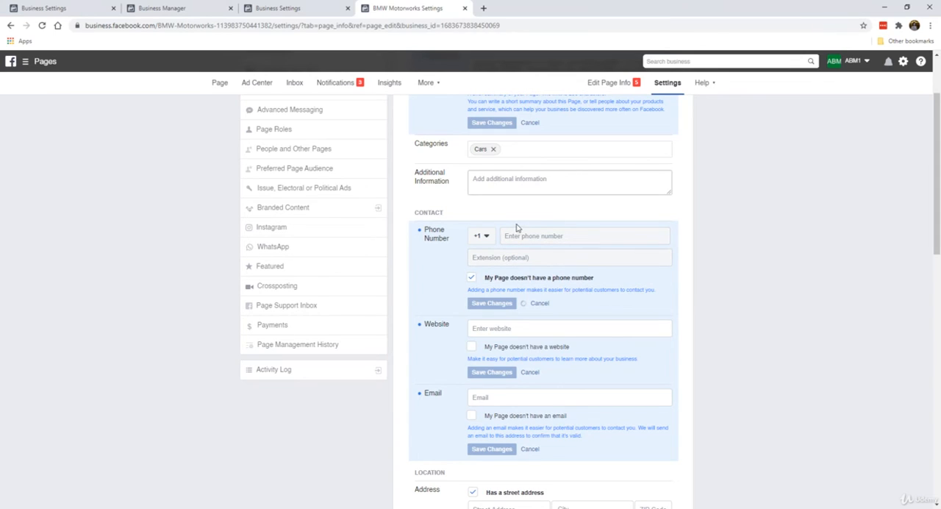
pyautogui.scroll(-1, 484, 309)
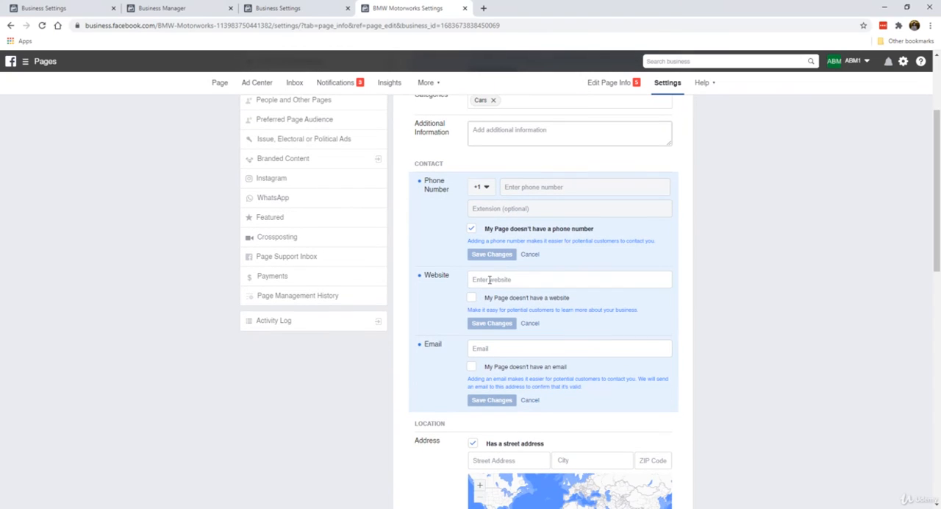
pyautogui.click(490, 279)
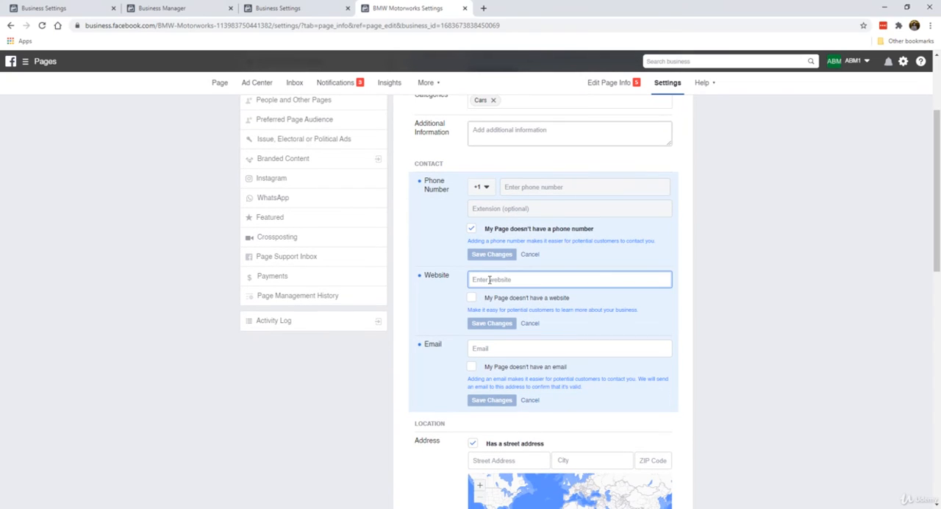
pyautogui.write('https:')
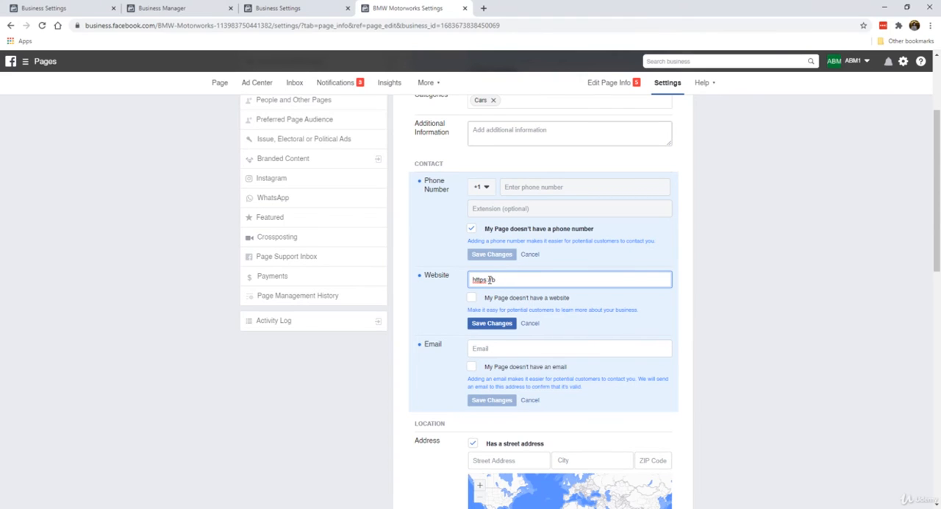
pyautogui.write('//bmwmotorworks.com/')
pyautogui.click(494, 322)
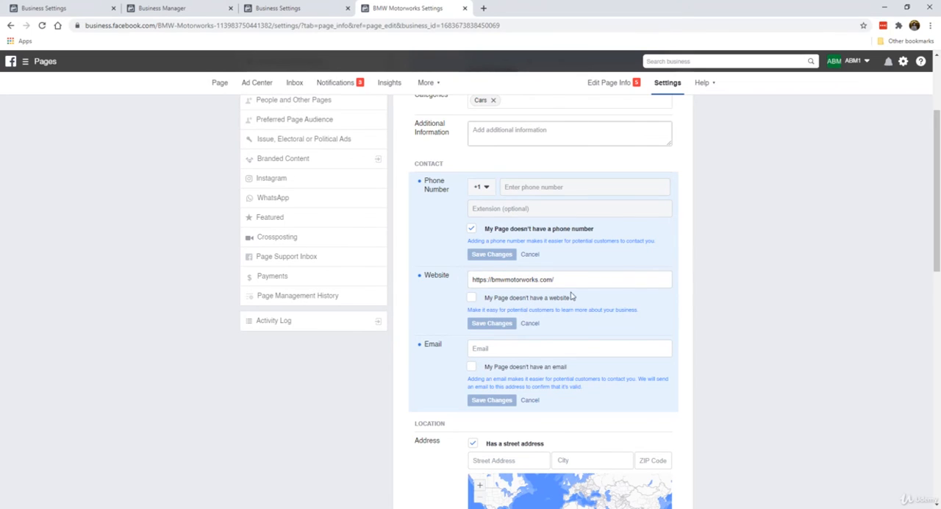
pyautogui.click(471, 297)
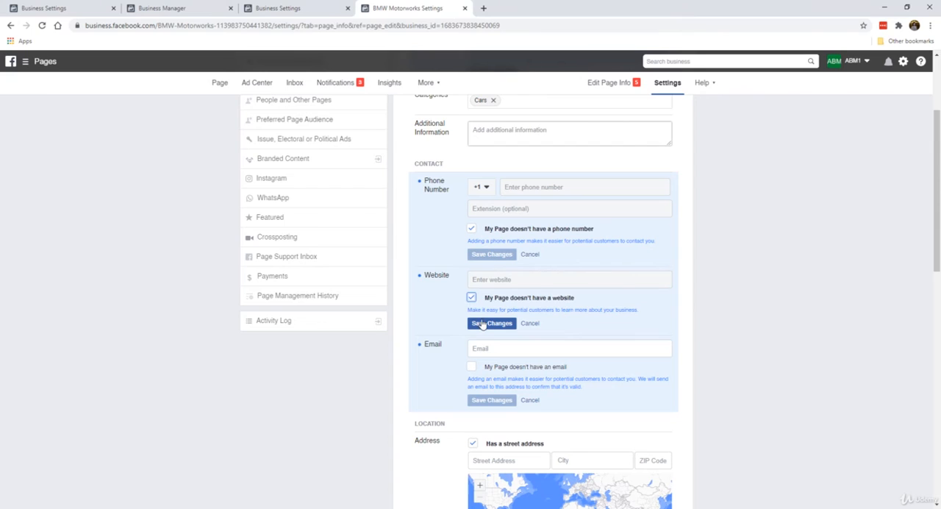
pyautogui.click(471, 297)
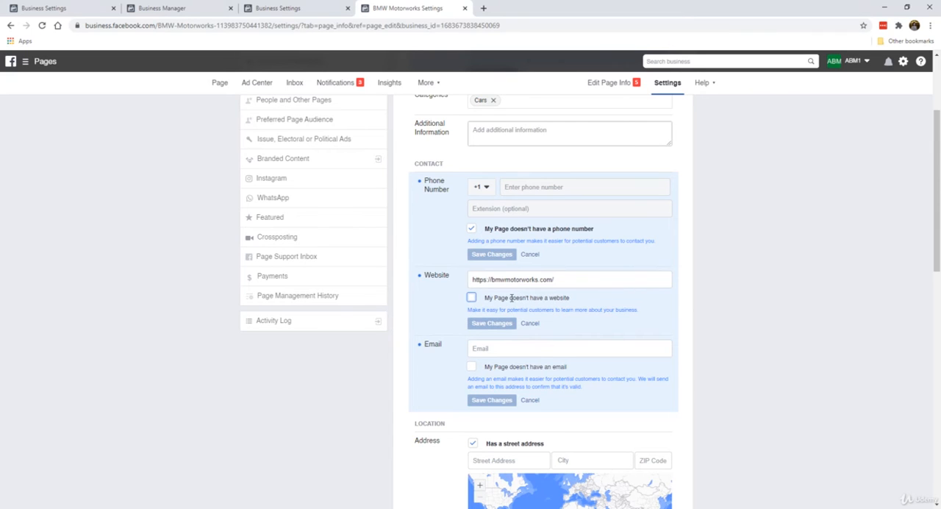
# Enter the Page's support e-mail, switch the option for having no email on and off again, and save the email setting
pyautogui.scroll(-2, 454, 297)
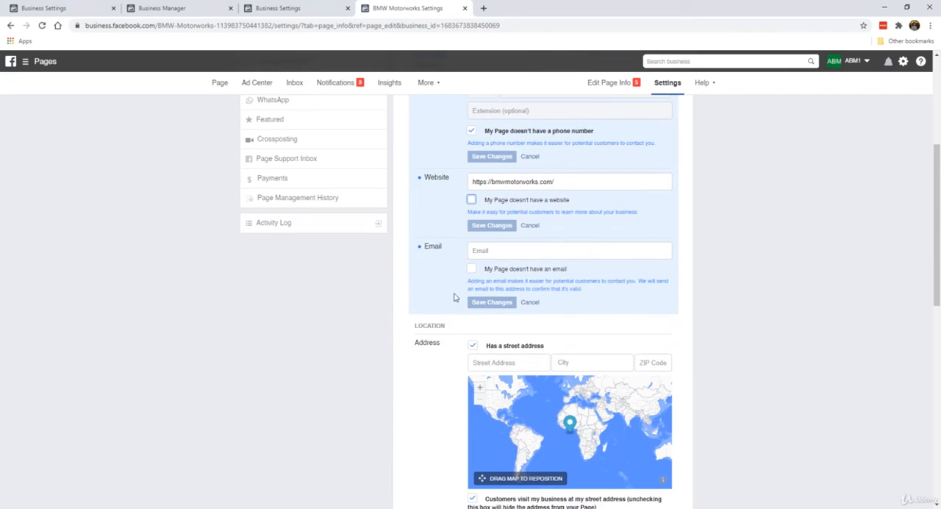
pyautogui.click(492, 251)
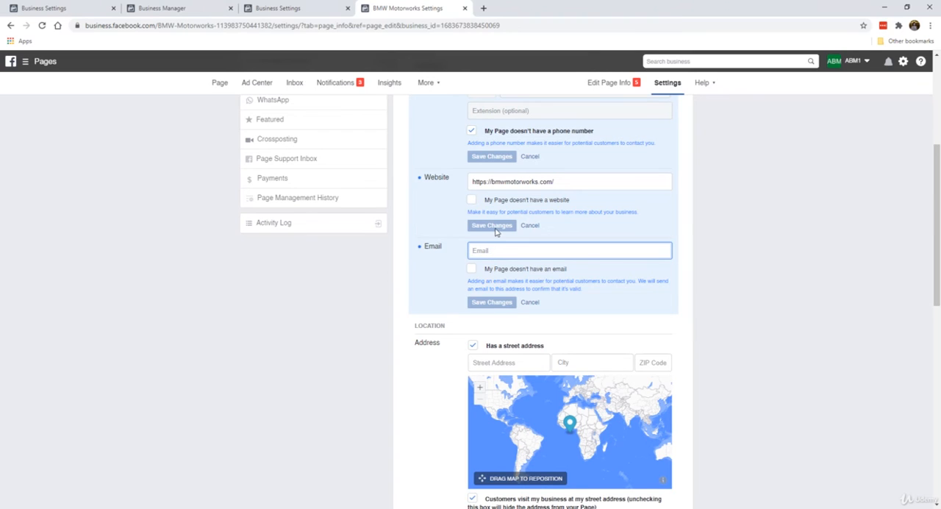
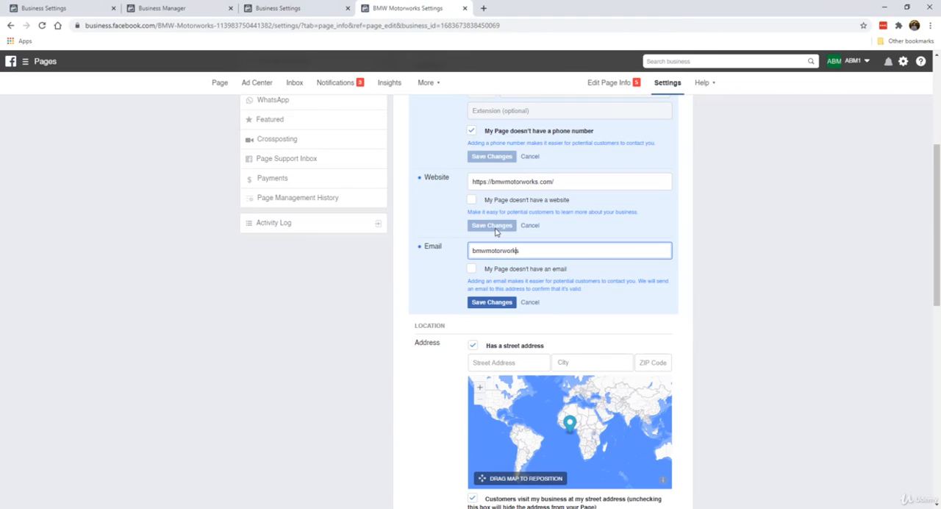
pyautogui.click(472, 270)
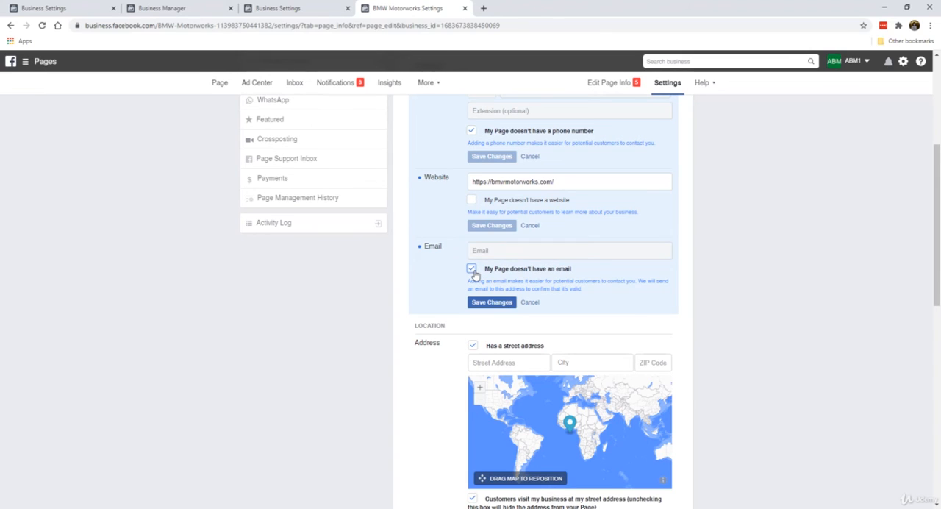
pyautogui.click(471, 270)
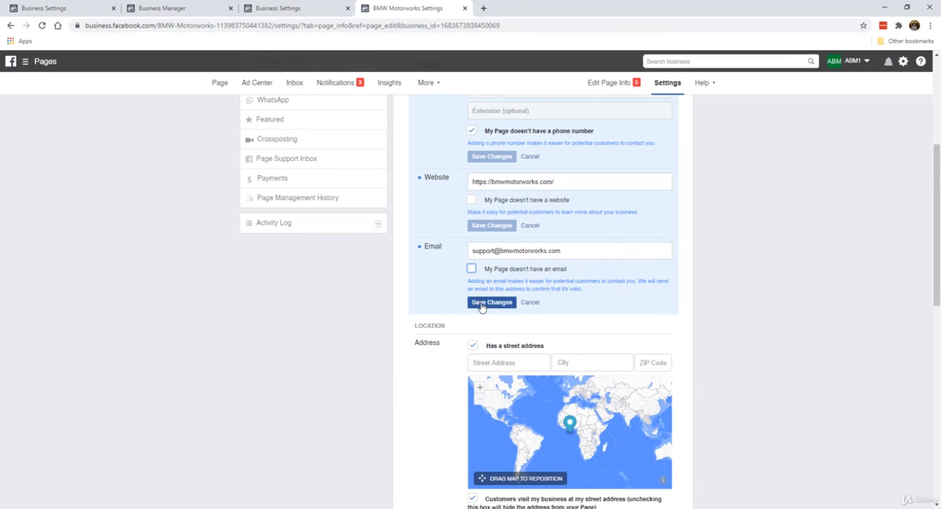
pyautogui.click(481, 307)
# Turn off the Page's street address and the option for customers visiting at that address, and save the location
pyautogui.scroll(-3, 441, 278)
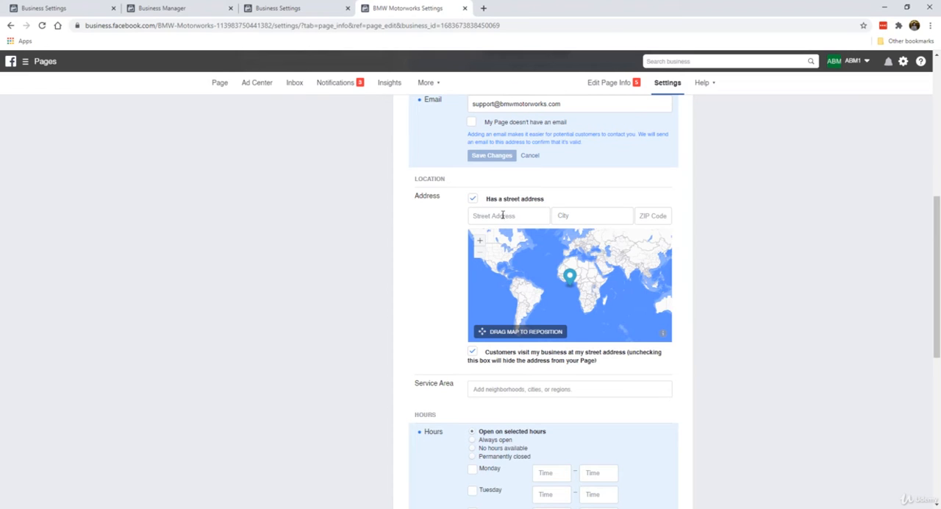
pyautogui.click(473, 202)
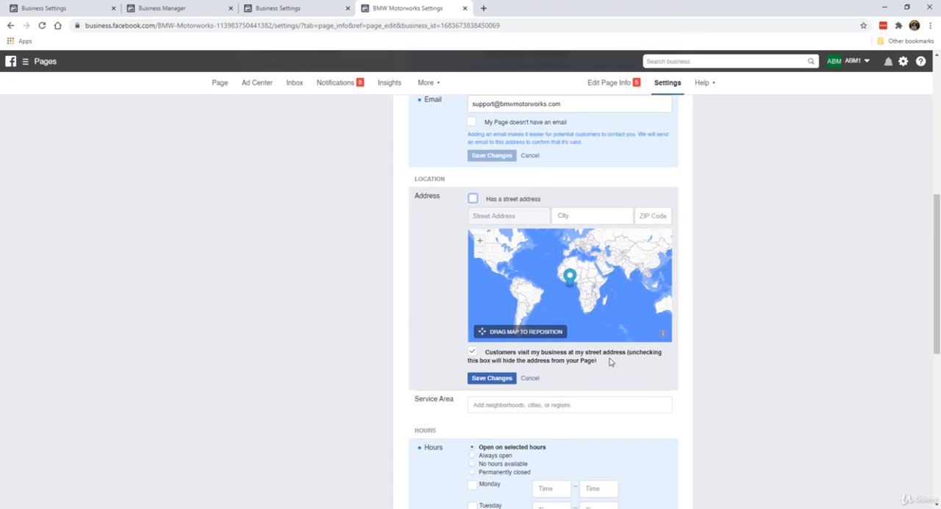
pyautogui.click(473, 353)
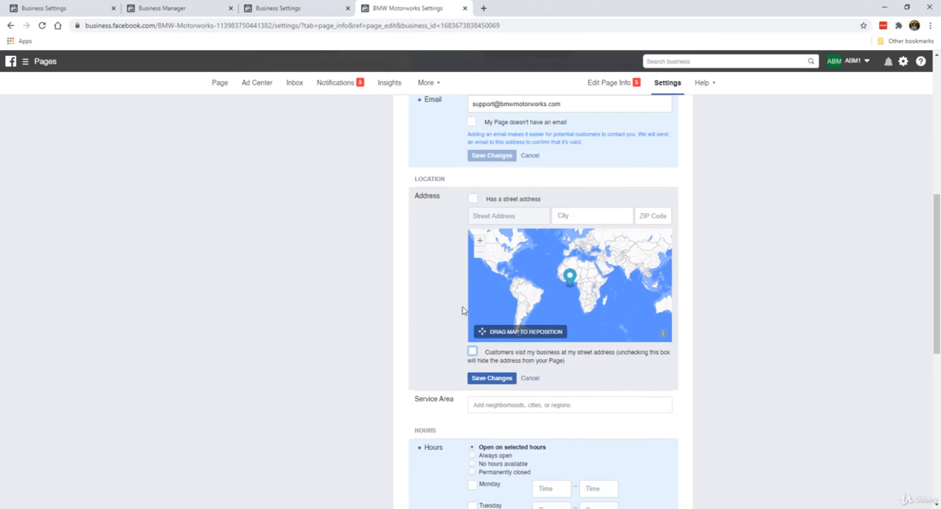
pyautogui.click(500, 377)
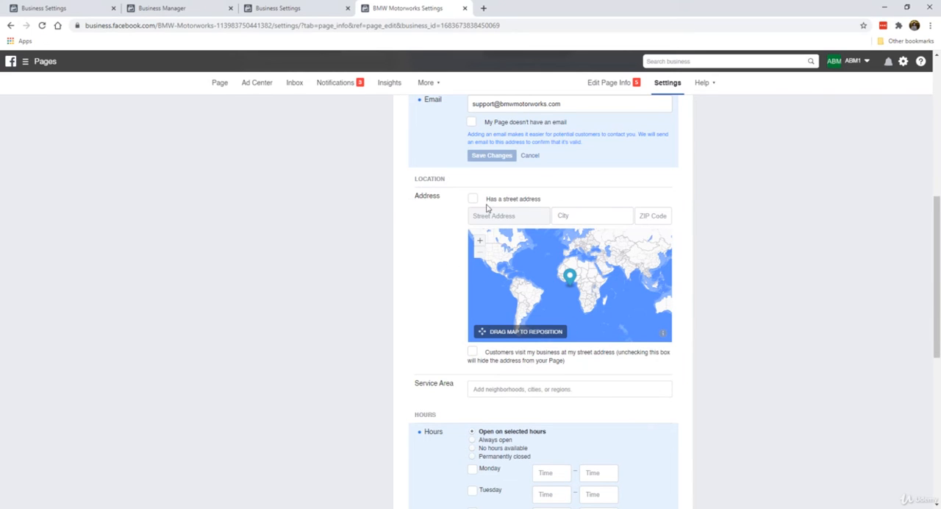
# Open the Service Area field to read its guidance and cancel without adding any area
pyautogui.scroll(-1, 395, 297)
pyautogui.scroll(-2, 379, 289)
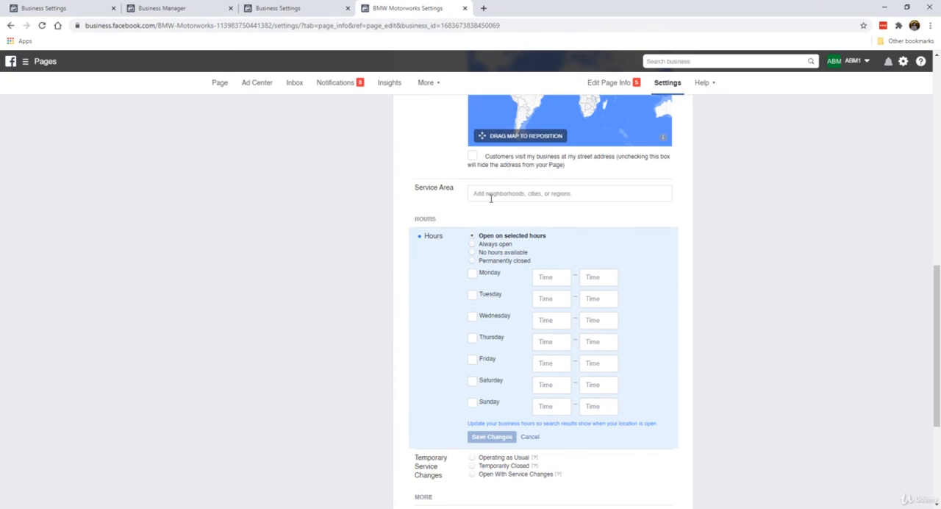
pyautogui.click(503, 194)
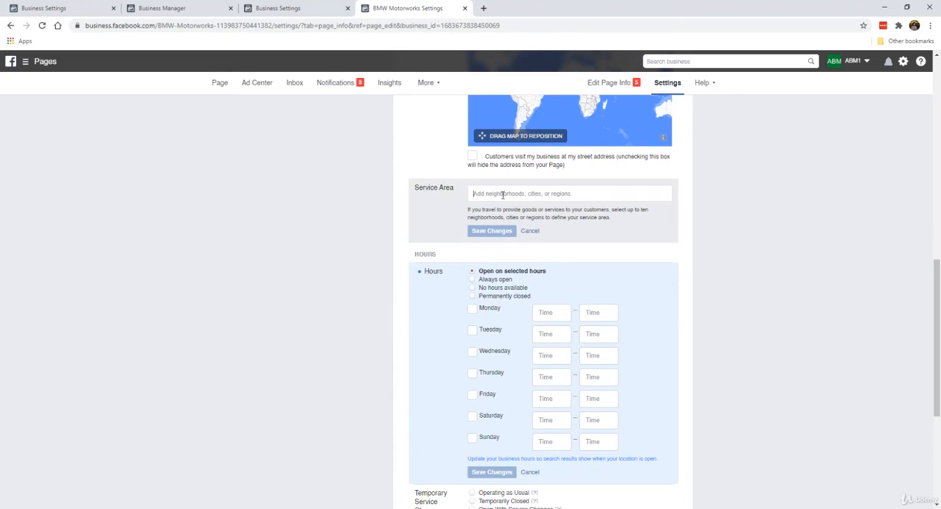
pyautogui.click(526, 231)
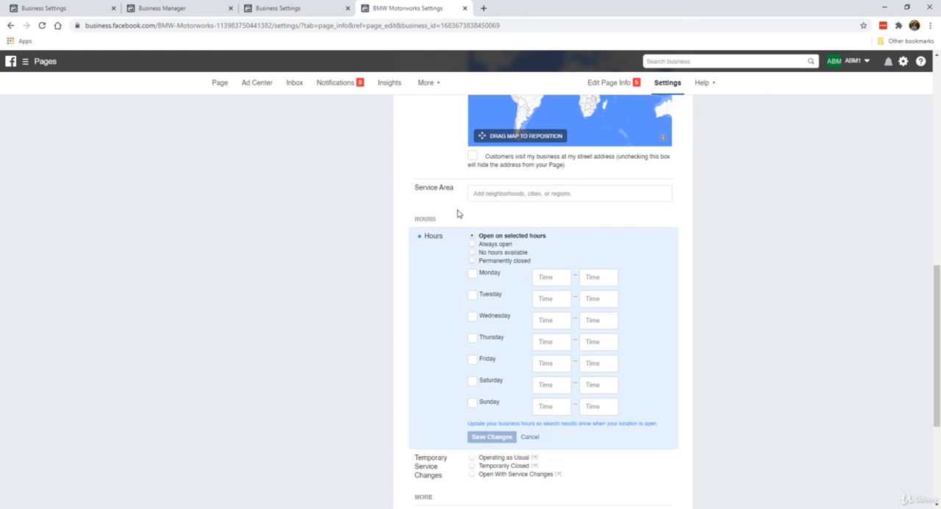
# Save the Page's hours as Always open, and switch the selection to Permanently closed and back to Always open
pyautogui.scroll(-1, 455, 213)
pyautogui.scroll(-1, 440, 203)
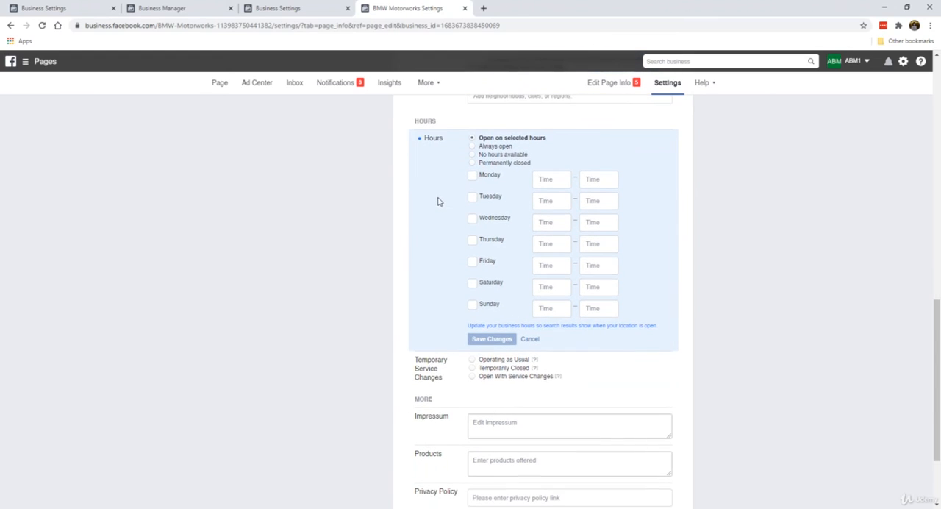
pyautogui.click(504, 147)
pyautogui.click(492, 227)
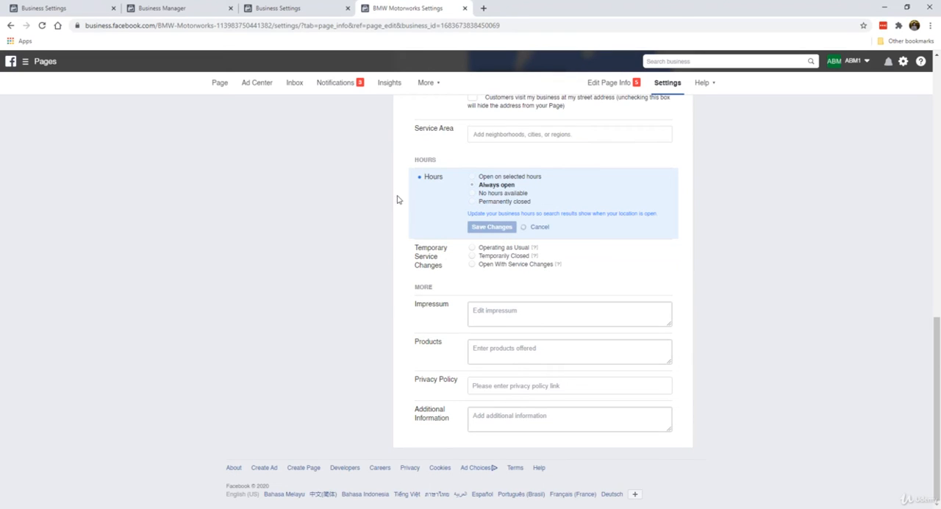
pyautogui.click(473, 202)
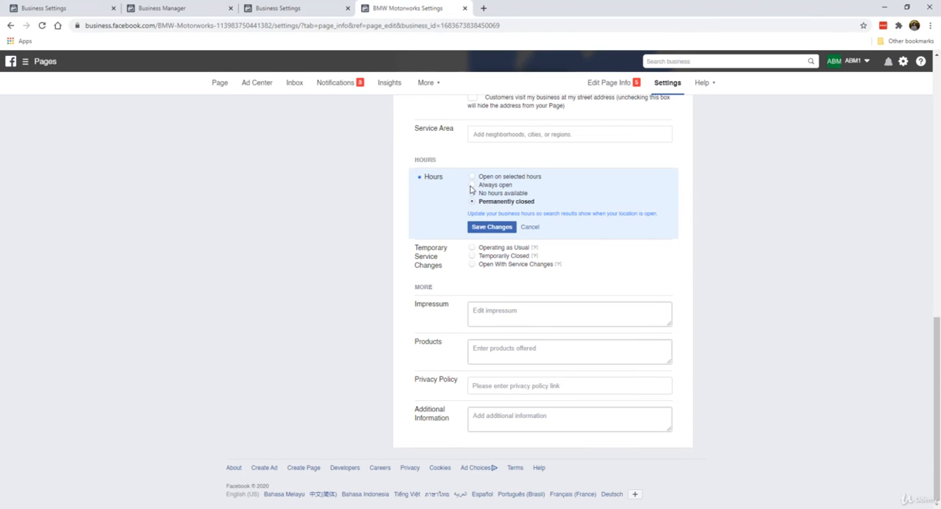
pyautogui.click(472, 186)
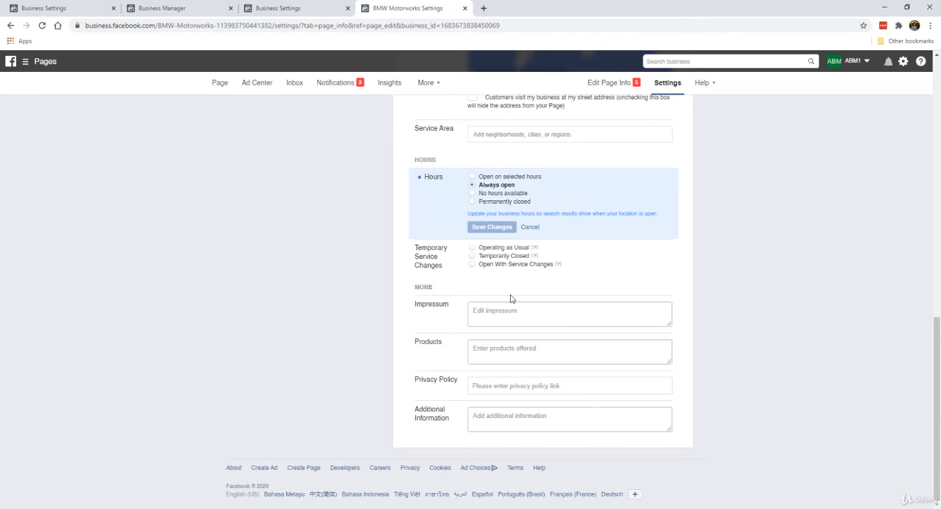
# Open the Privacy Policy field to check its link requirements and cancel without entering a link
pyautogui.click(498, 385)
pyautogui.click(421, 382)
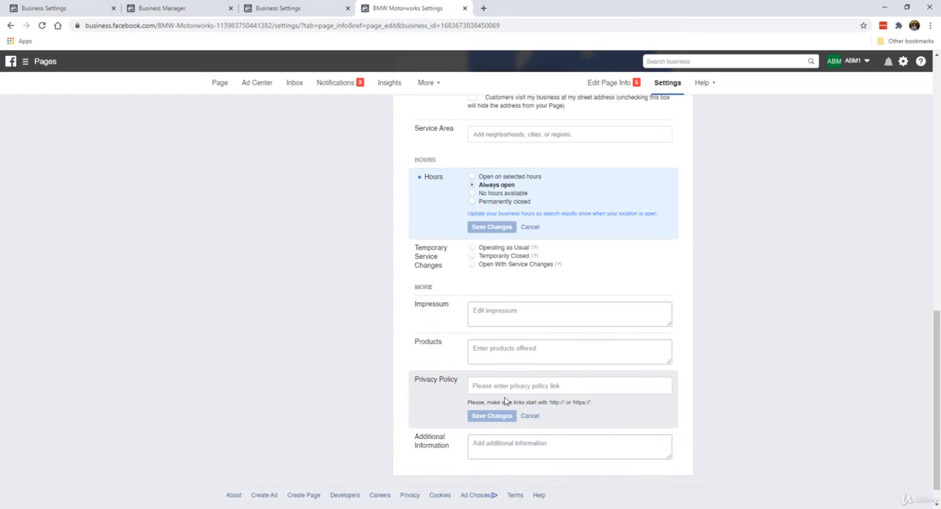
pyautogui.click(531, 416)
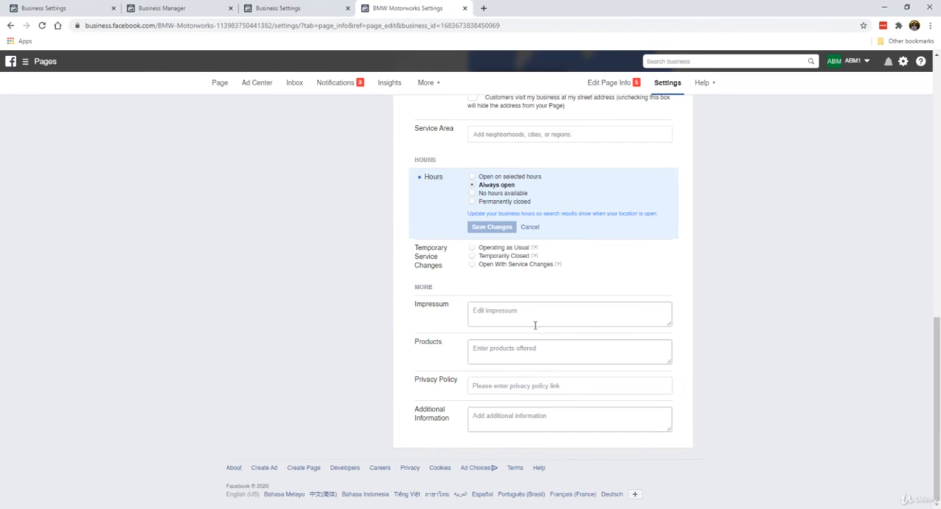
# Open the Messaging settings and review the general, conversation-starting and automated response options
pyautogui.scroll(10, 527, 324)
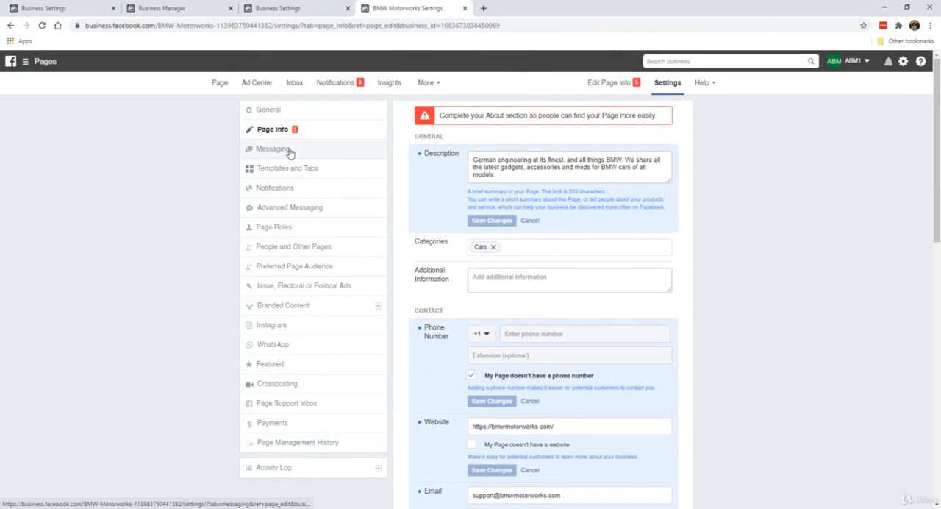
pyautogui.click(290, 150)
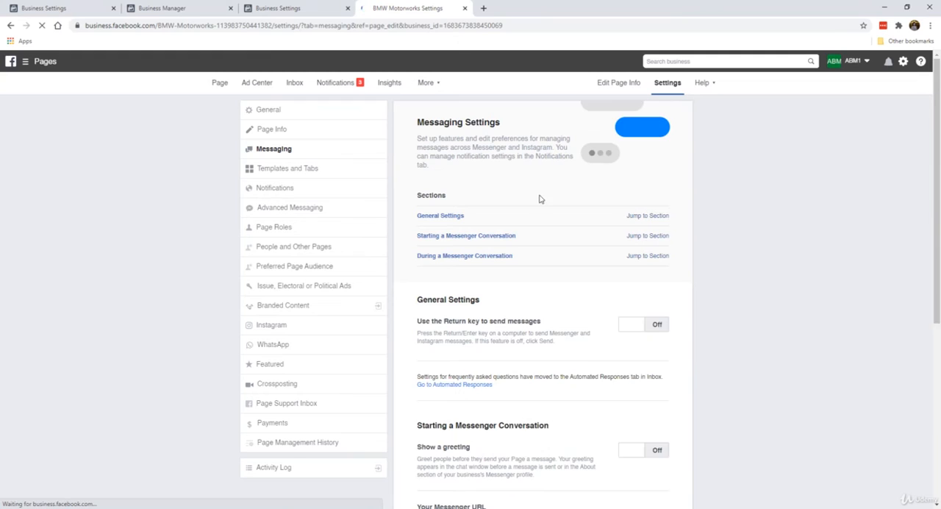
pyautogui.scroll(-5, 542, 283)
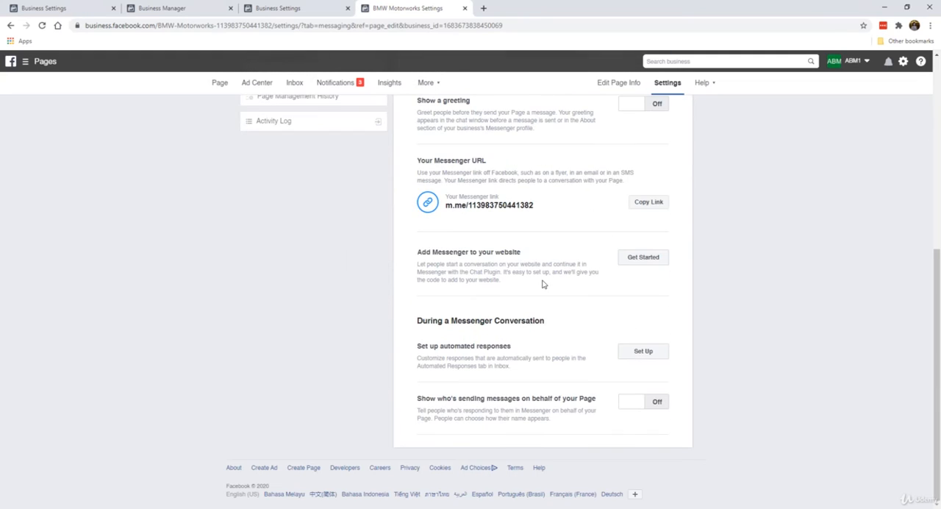
pyautogui.scroll(5, 543, 284)
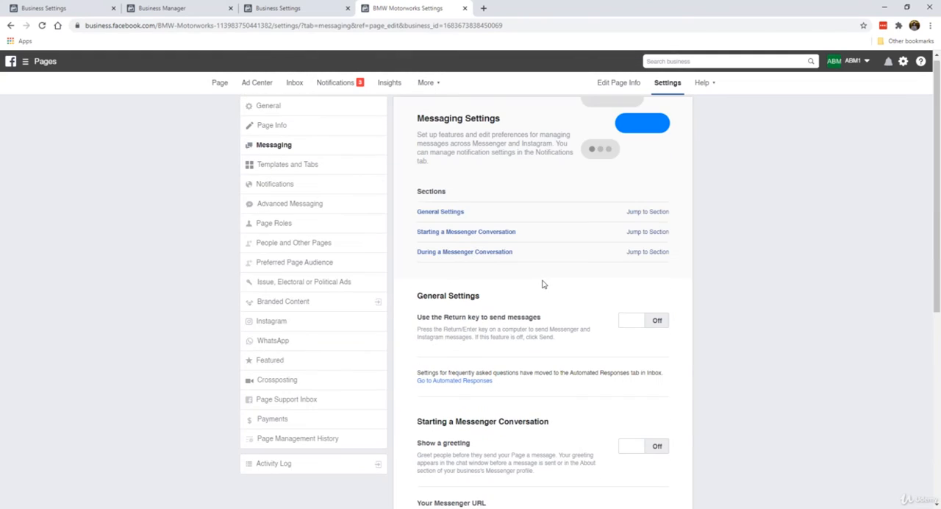
pyautogui.scroll(1, 543, 284)
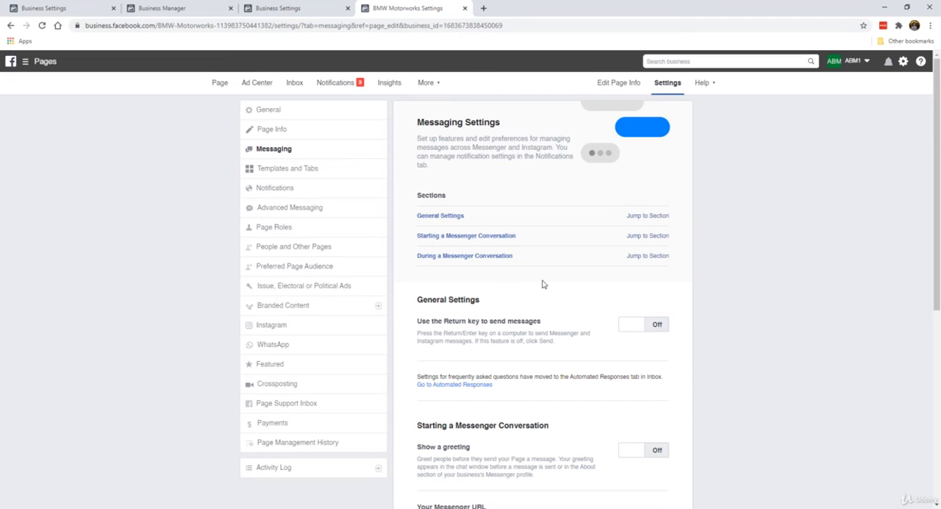
pyautogui.scroll(-5, 542, 284)
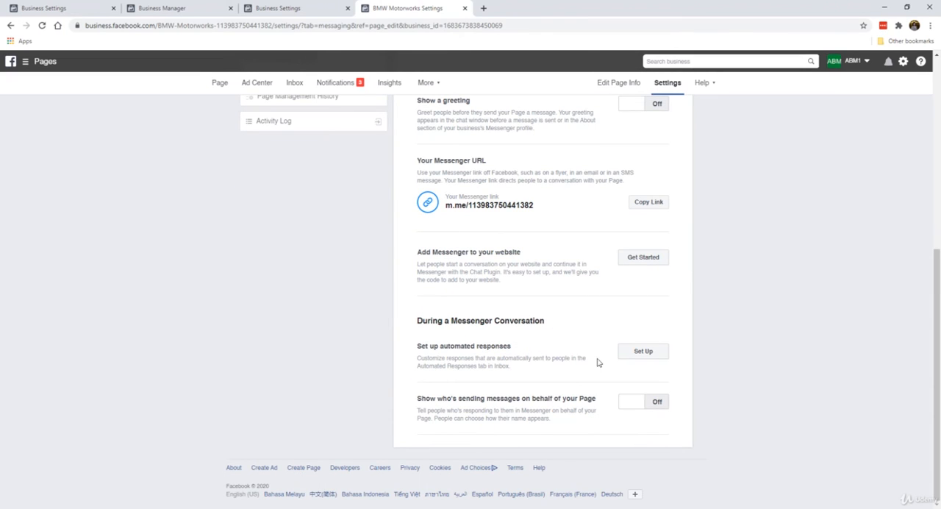
pyautogui.scroll(5, 515, 312)
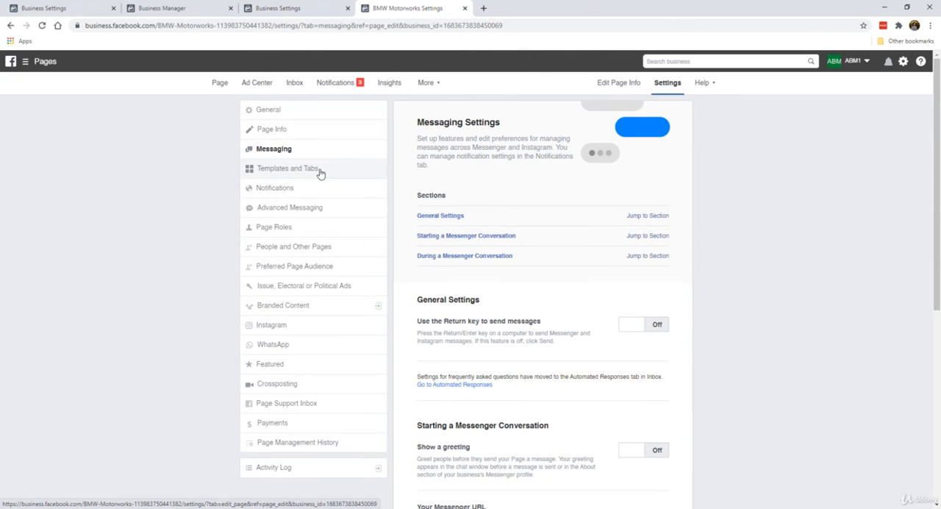
pyautogui.scroll(-5, 556, 301)
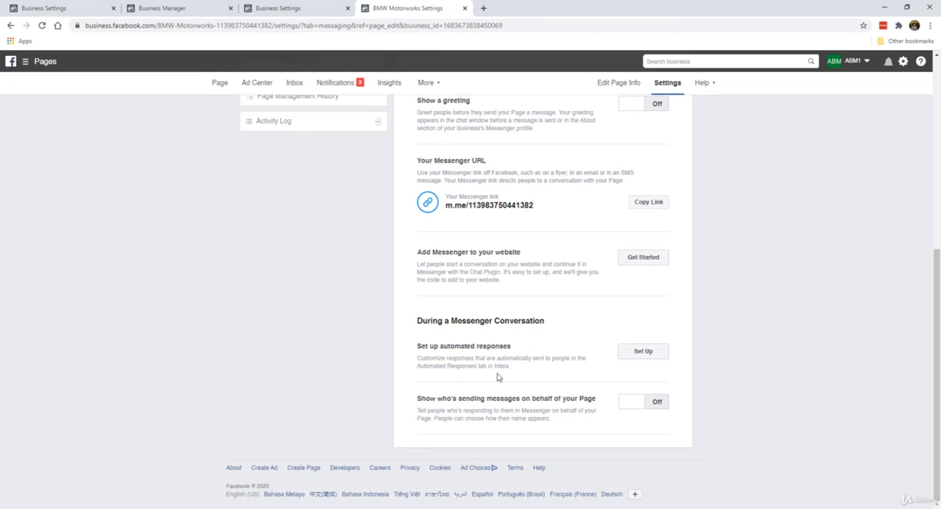
pyautogui.scroll(5, 496, 371)
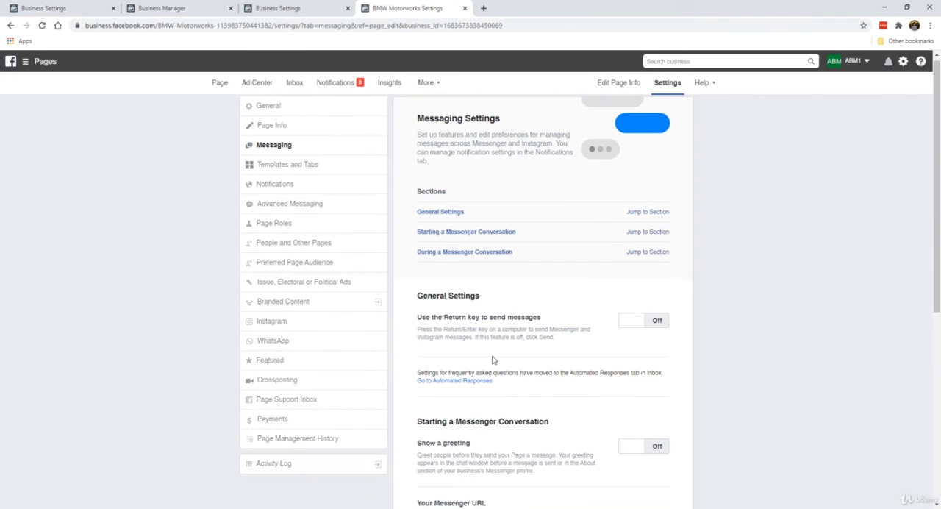
# Open the Templates and Tabs settings and review the current template and the list of Page tabs
pyautogui.click(330, 174)
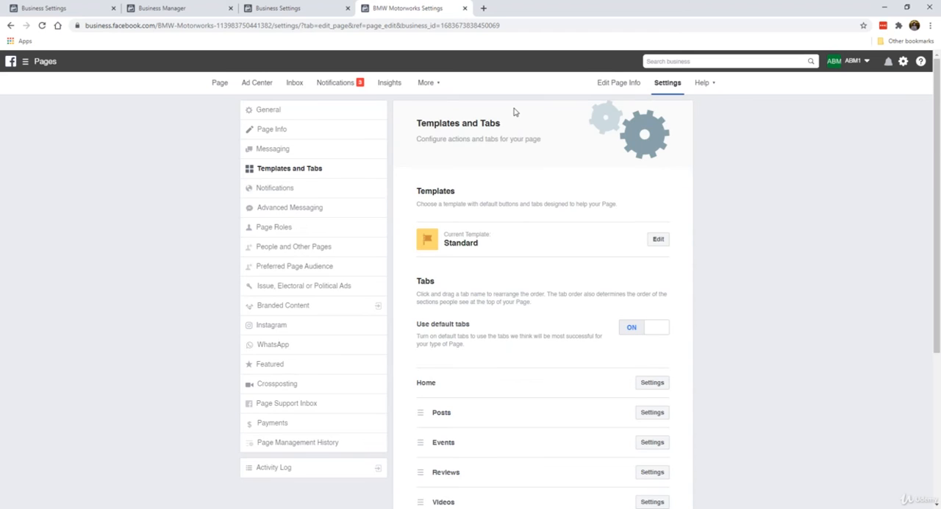
pyautogui.scroll(-1, 562, 294)
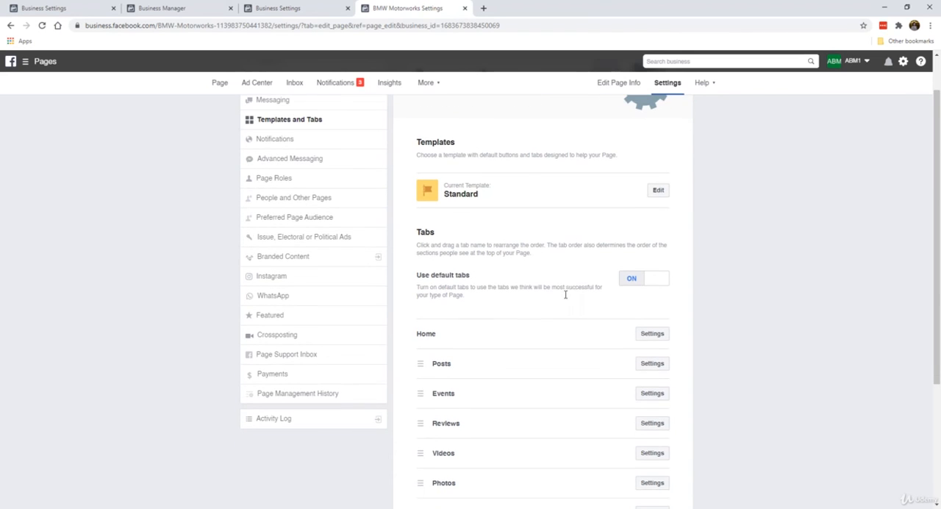
pyautogui.scroll(1, 565, 301)
pyautogui.scroll(-1, 529, 244)
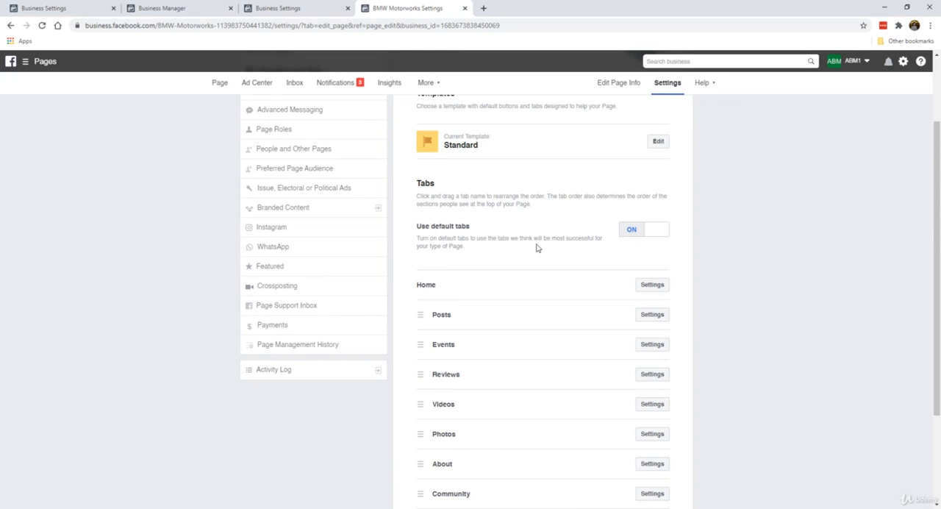
pyautogui.scroll(-1, 505, 270)
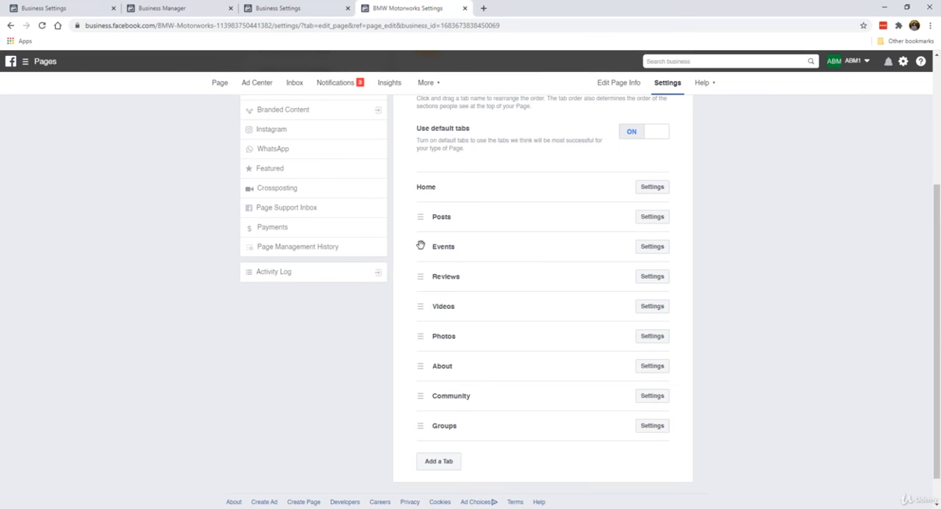
pyautogui.scroll(1, 485, 326)
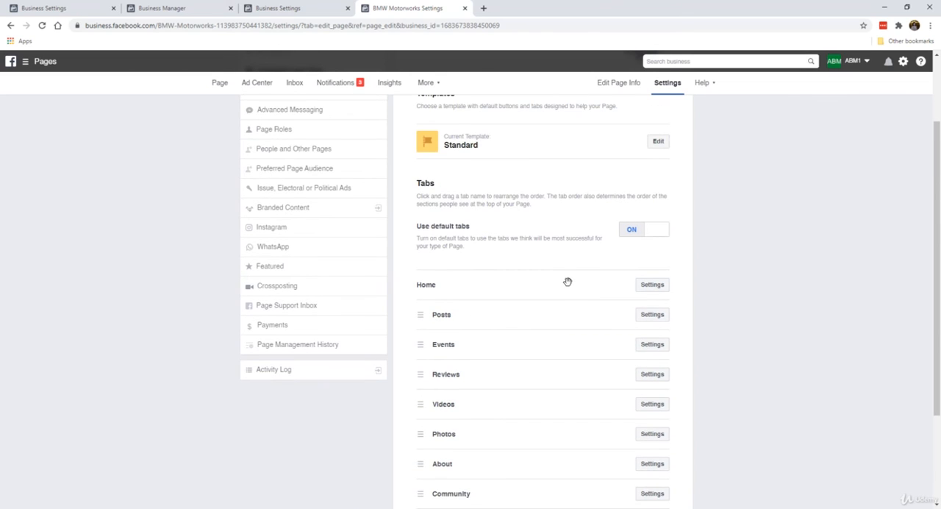
# Turn off the use of default tabs, and open and close the Posts tab's settings
pyautogui.click(631, 230)
pyautogui.scroll(-1, 504, 254)
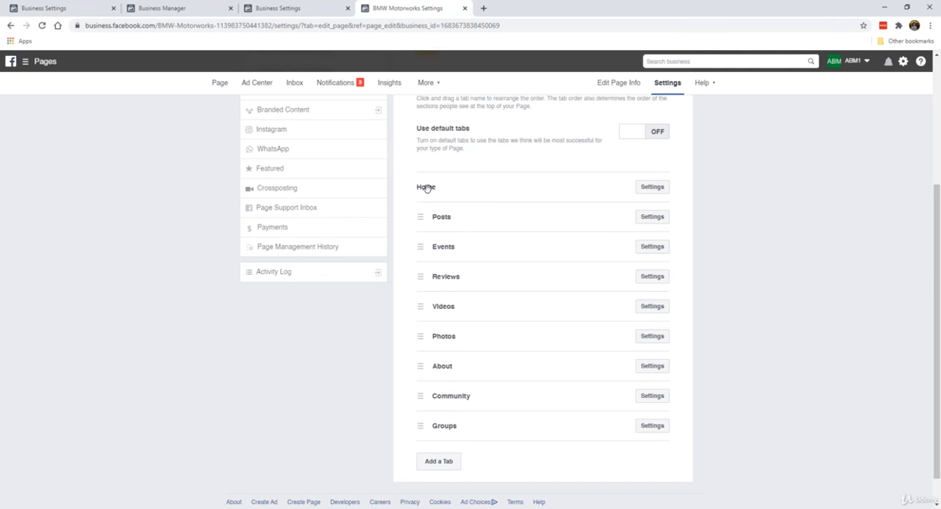
pyautogui.click(651, 218)
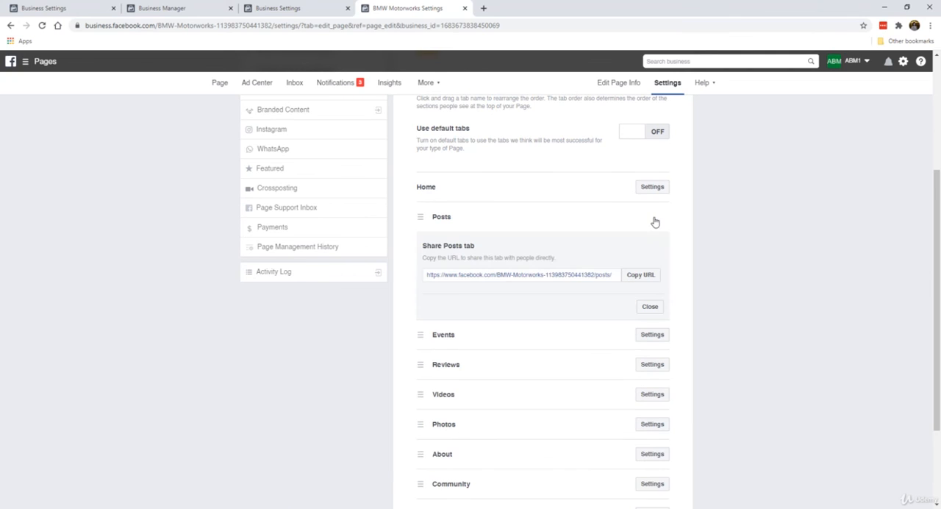
pyautogui.click(648, 305)
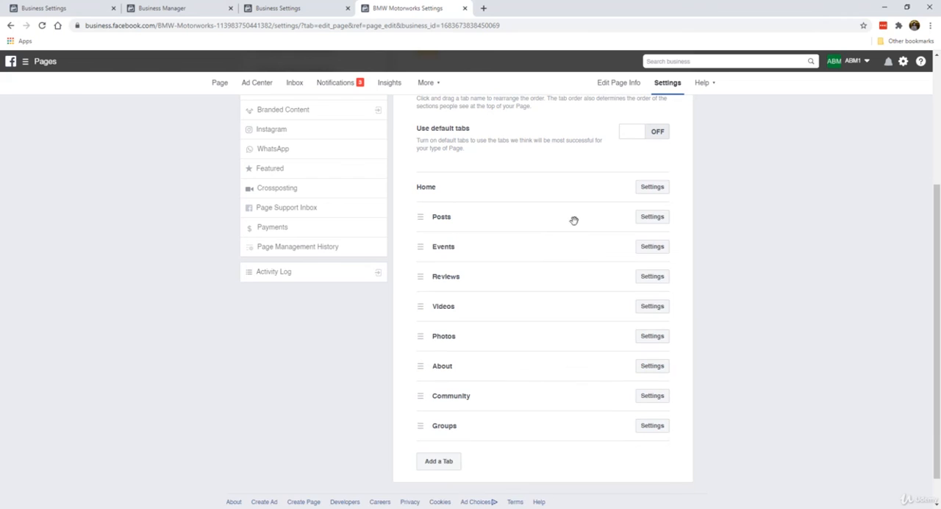
# Turn off the Events tab so that it is hidden on the Page, and save the change
pyautogui.click(663, 252)
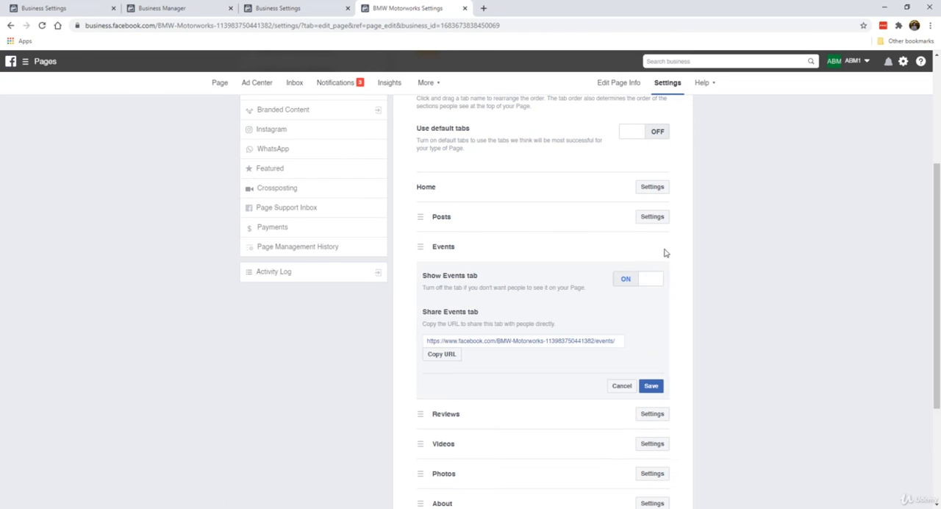
pyautogui.click(622, 279)
pyautogui.click(650, 386)
# Check the sharing settings of the Videos and Community tabs and close each without changes
pyautogui.click(641, 283)
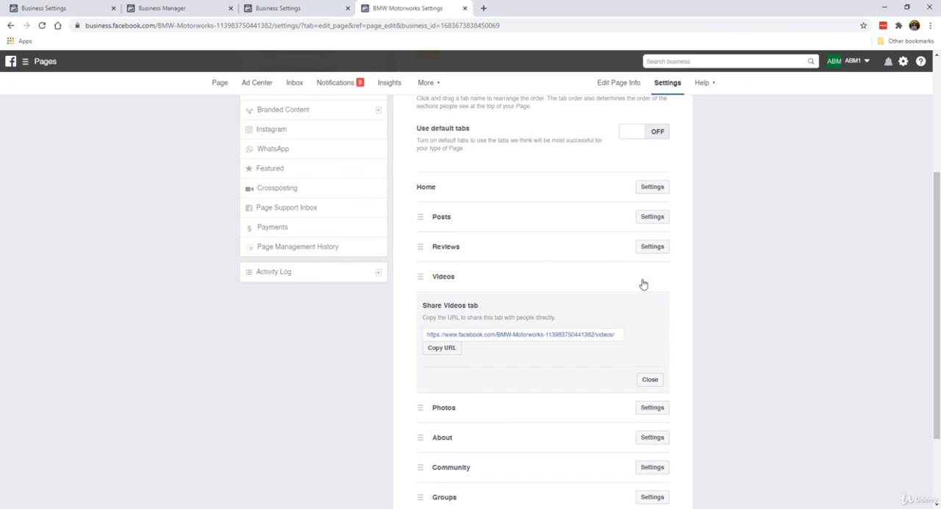
pyautogui.click(649, 379)
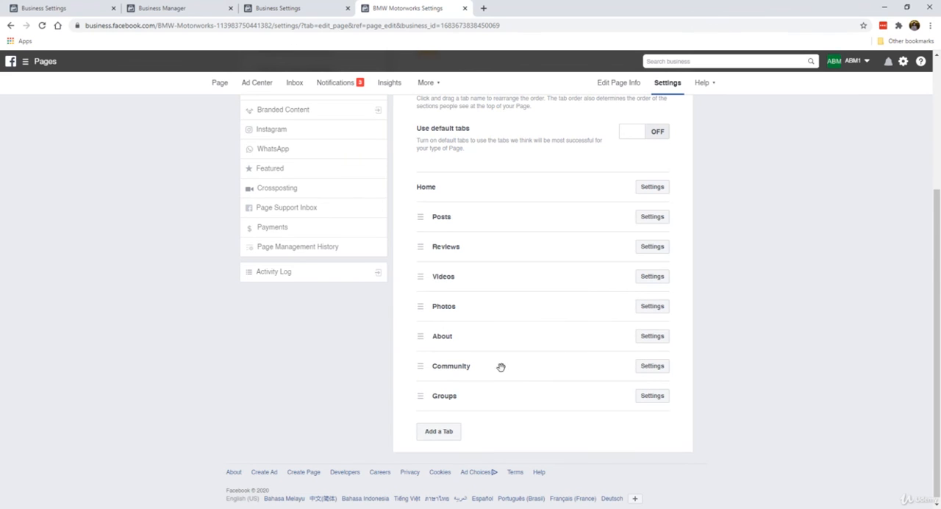
pyautogui.click(643, 365)
pyautogui.scroll(-2, 642, 364)
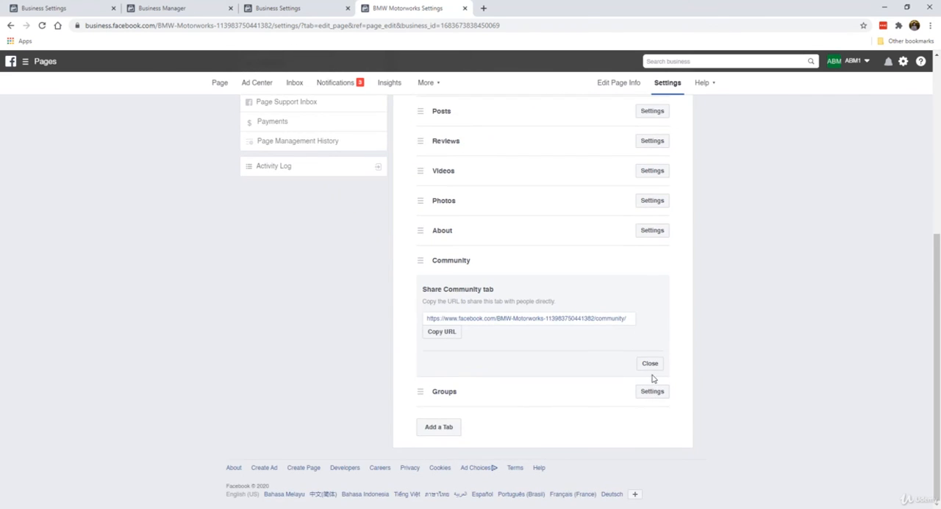
pyautogui.click(650, 364)
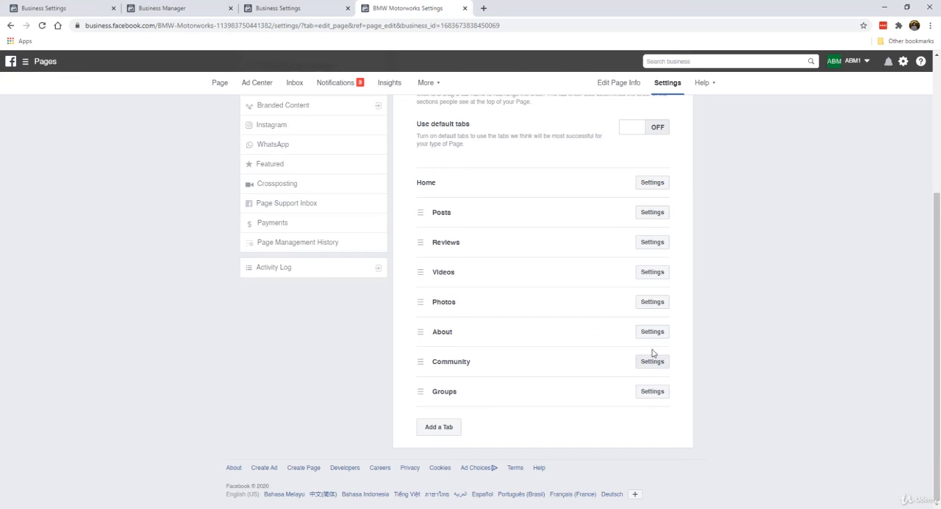
# Turn off the Groups tab so that it is hidden on the Page, and save the change
pyautogui.click(640, 391)
pyautogui.scroll(-2, 625, 349)
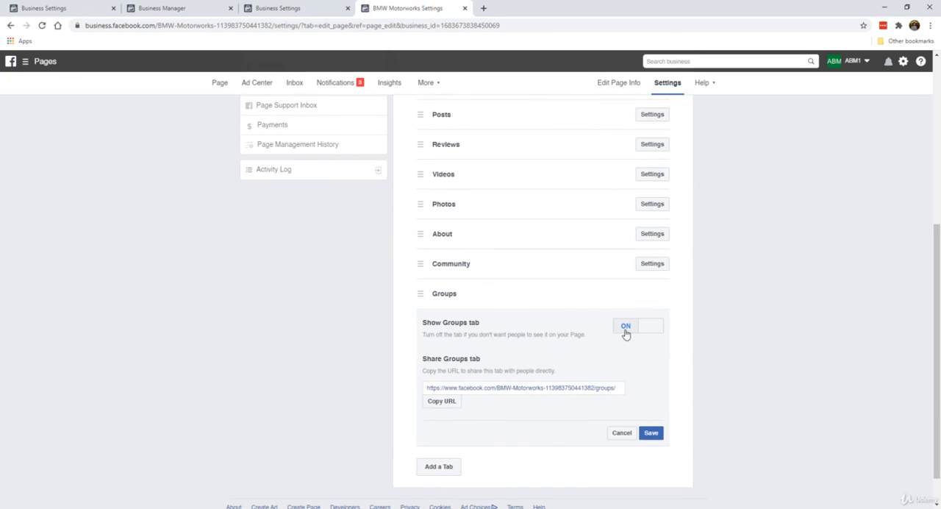
pyautogui.click(625, 332)
pyautogui.click(651, 432)
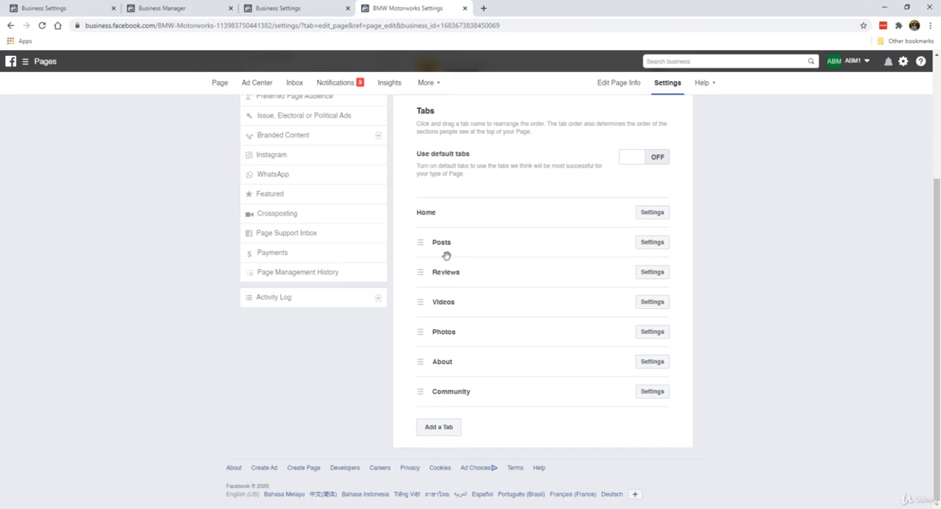
# Reorder the Page tabs below Home as About, Posts, Photos, Videos, Community and Reviews
pyautogui.moveTo(422, 242); pyautogui.dragTo(429, 253)
pyautogui.moveTo(422, 366); pyautogui.dragTo(422, 237)
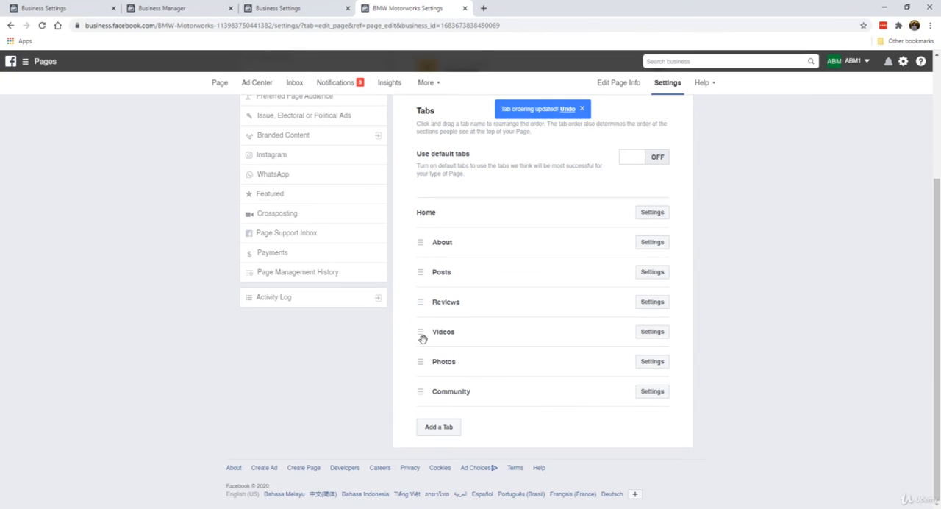
pyautogui.moveTo(422, 334); pyautogui.dragTo(420, 298)
pyautogui.moveTo(422, 360); pyautogui.dragTo(426, 397)
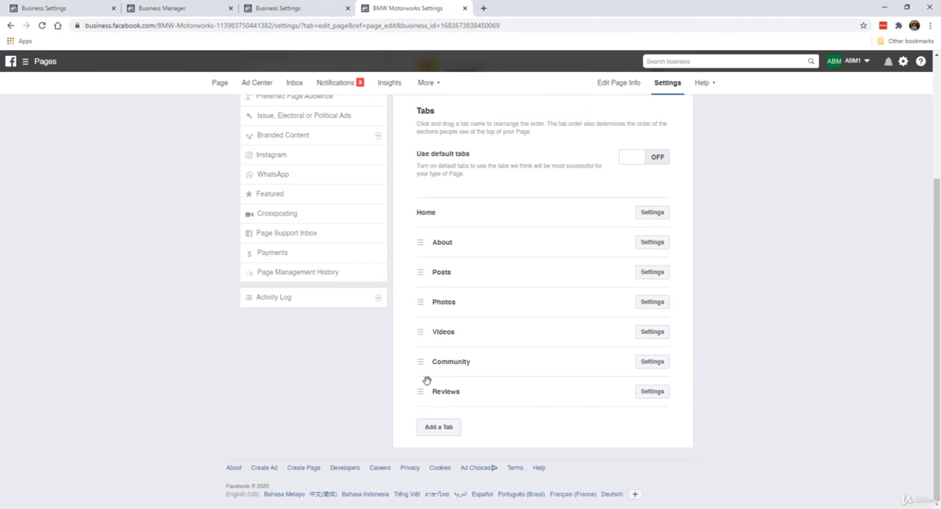
# Turn off Show Reviews for the Reviews tab and save the change
pyautogui.click(658, 398)
pyautogui.scroll(-2, 657, 397)
pyautogui.scroll(1, 472, 245)
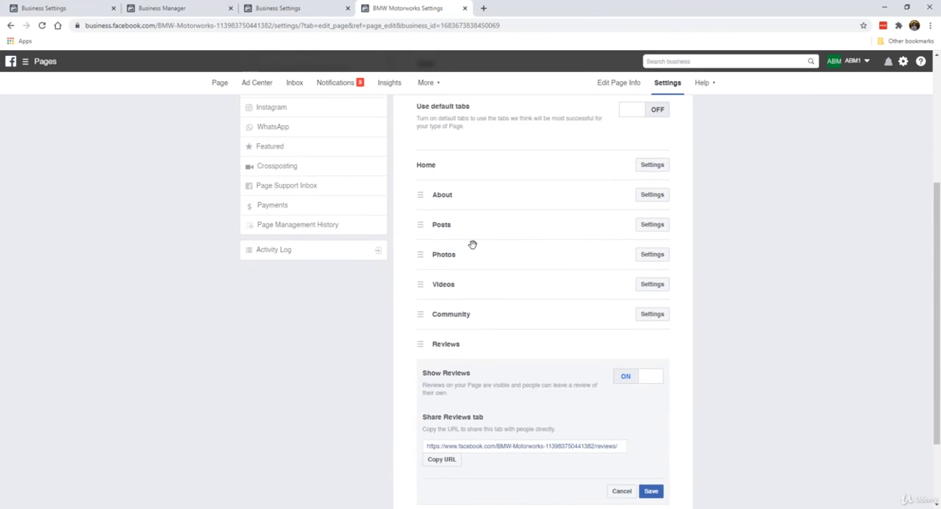
pyautogui.scroll(-1, 449, 276)
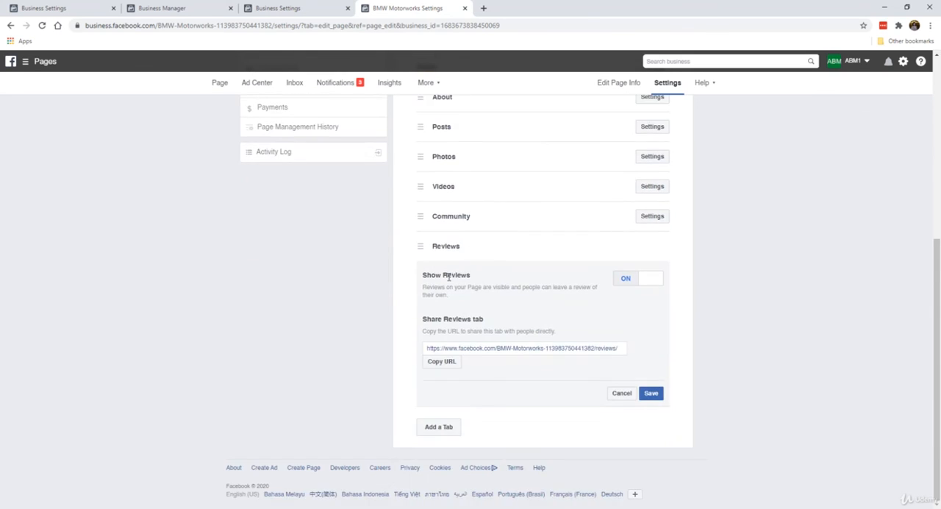
pyautogui.click(626, 284)
pyautogui.click(651, 393)
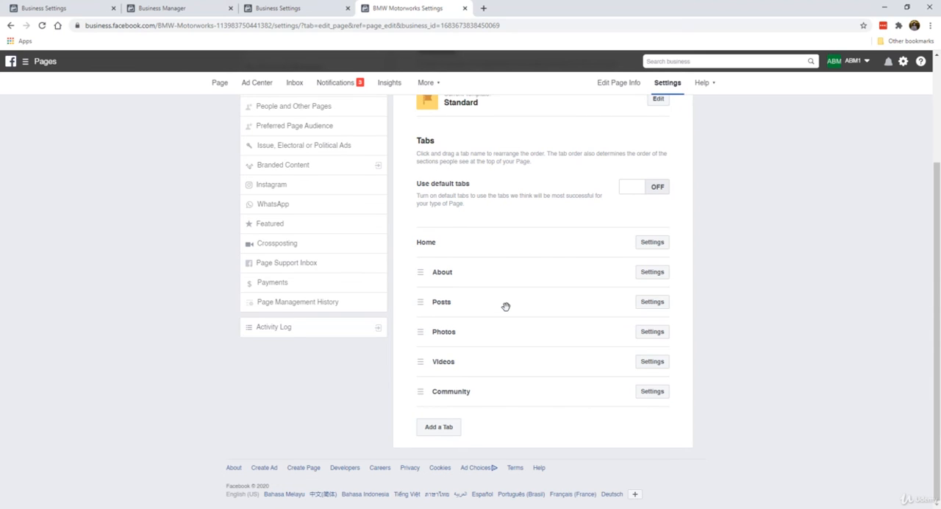
# Review the additional tabs that can be added to the Page and close the list without adding any
pyautogui.scroll(2, 506, 306)
pyautogui.scroll(-2, 525, 281)
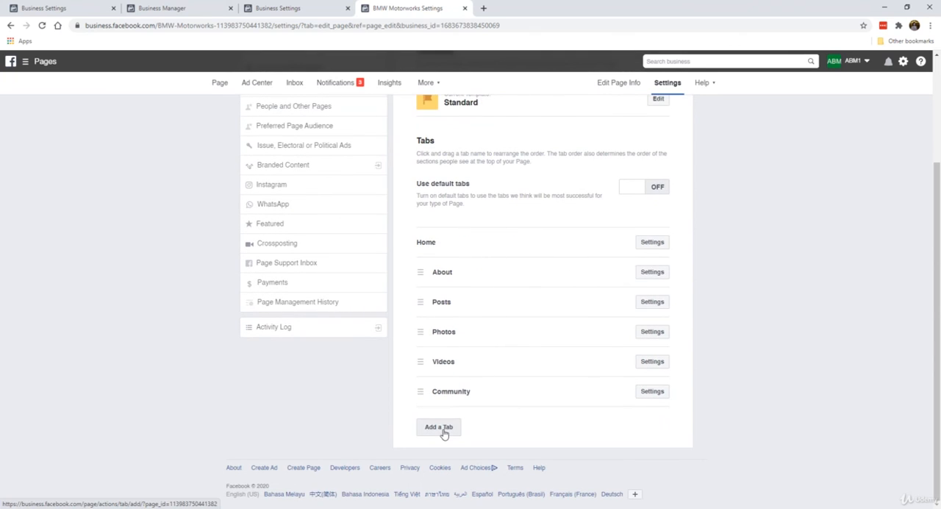
pyautogui.click(441, 429)
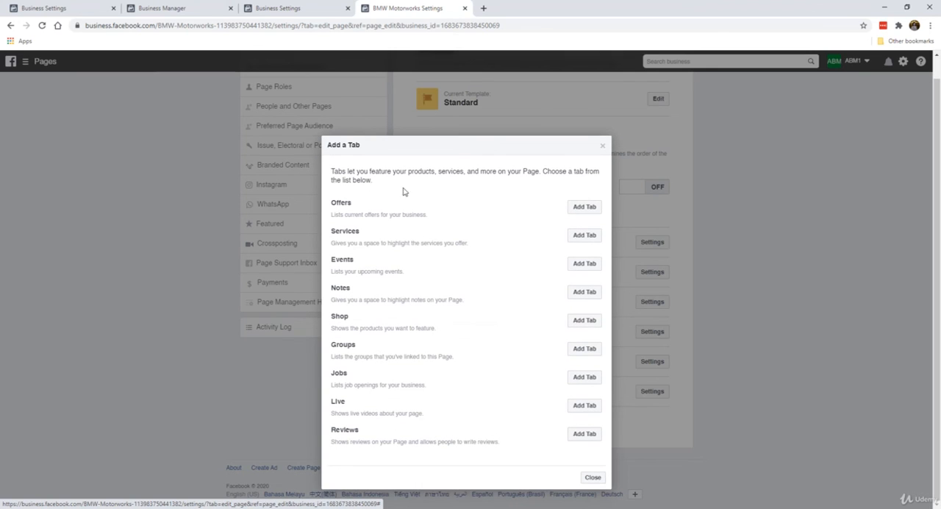
pyautogui.click(603, 147)
# Open the Page's Instagram settings, view the account connection login window and close it without logging in
pyautogui.scroll(2, 556, 200)
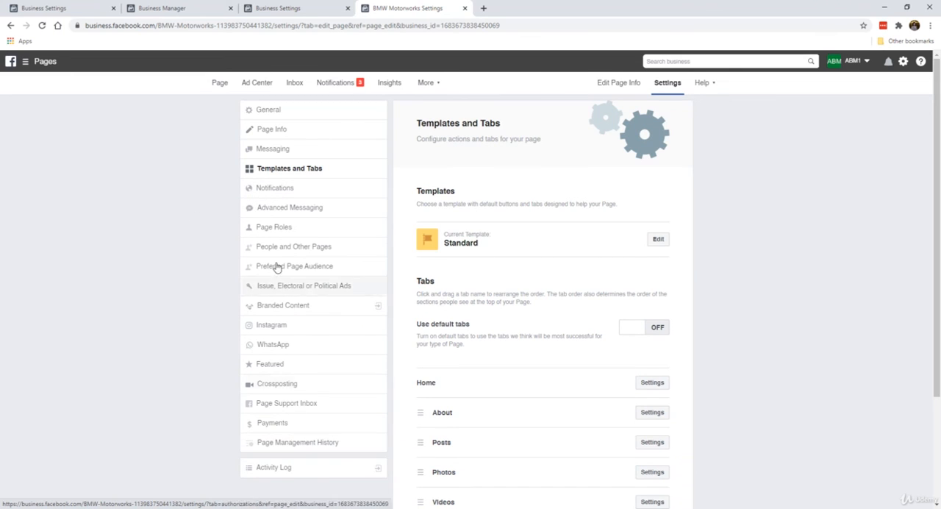
pyautogui.click(304, 328)
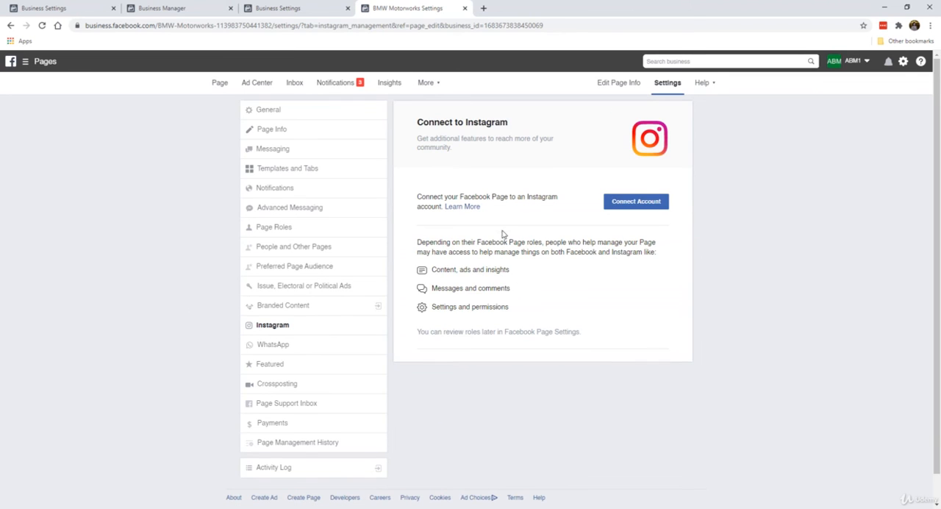
pyautogui.click(641, 203)
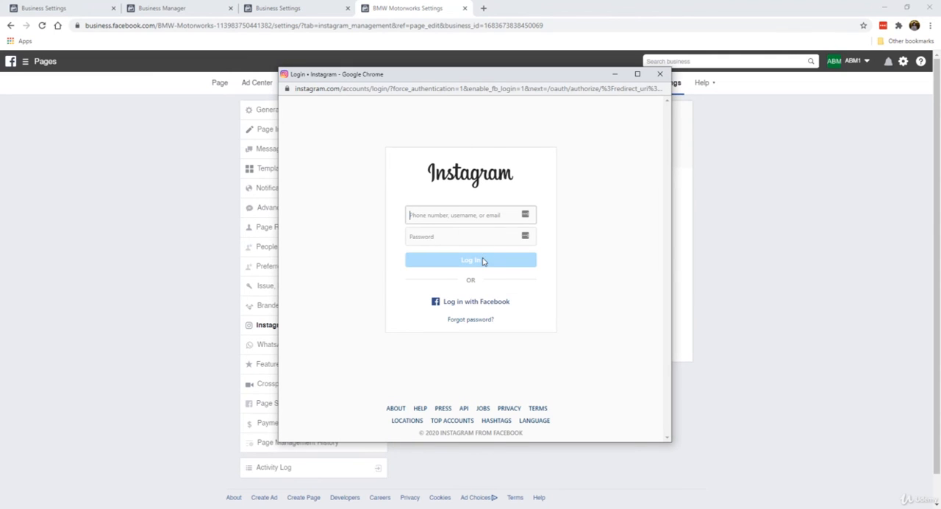
pyautogui.click(659, 76)
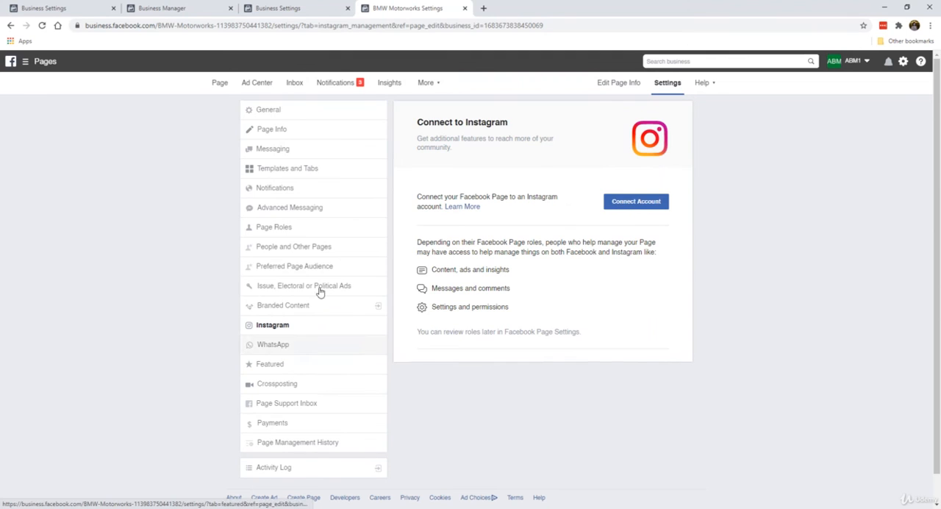
# Return to the BMW Motorworks Page and look through its tabs, posts and side sections
pyautogui.click(221, 83)
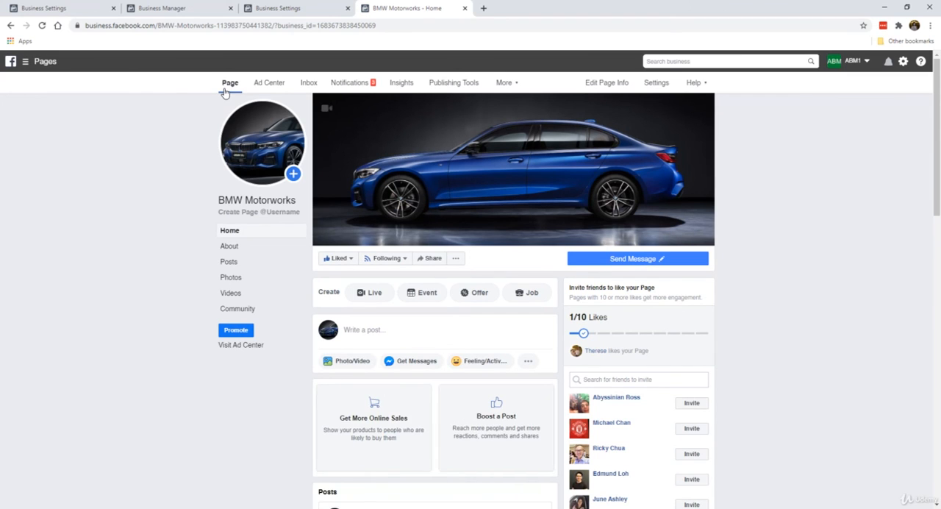
pyautogui.scroll(-10, 188, 231)
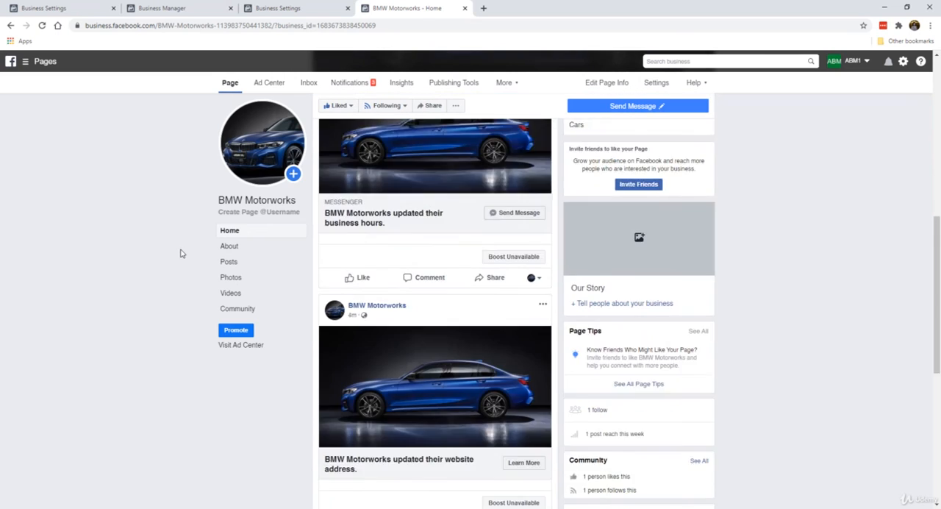
pyautogui.scroll(-2, 180, 252)
pyautogui.scroll(5, 555, 286)
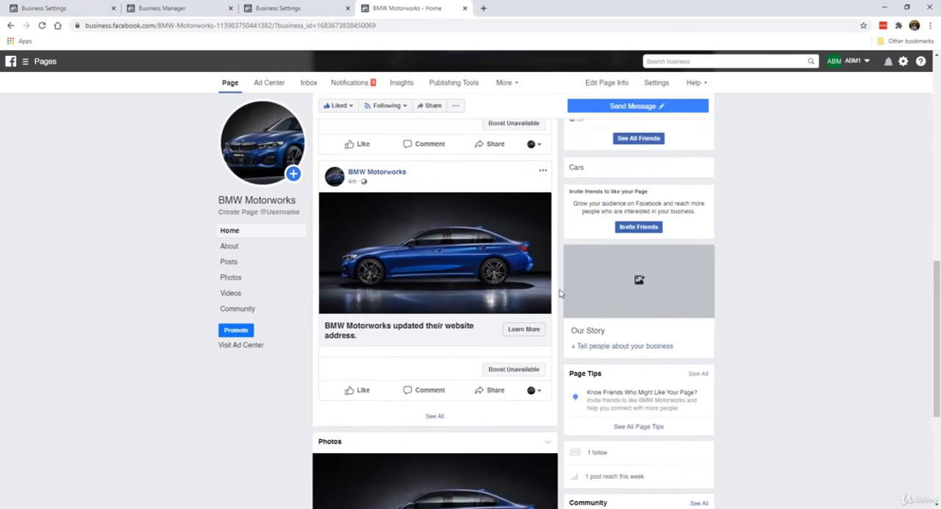
pyautogui.scroll(5, 446, 309)
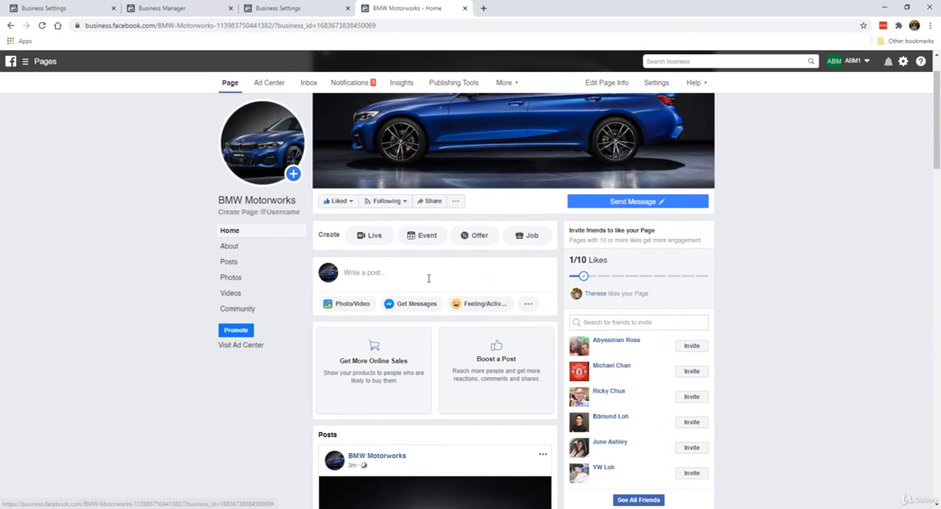
# Start a new post, check the publishing schedule options and close the composer without scheduling anything
pyautogui.click(429, 276)
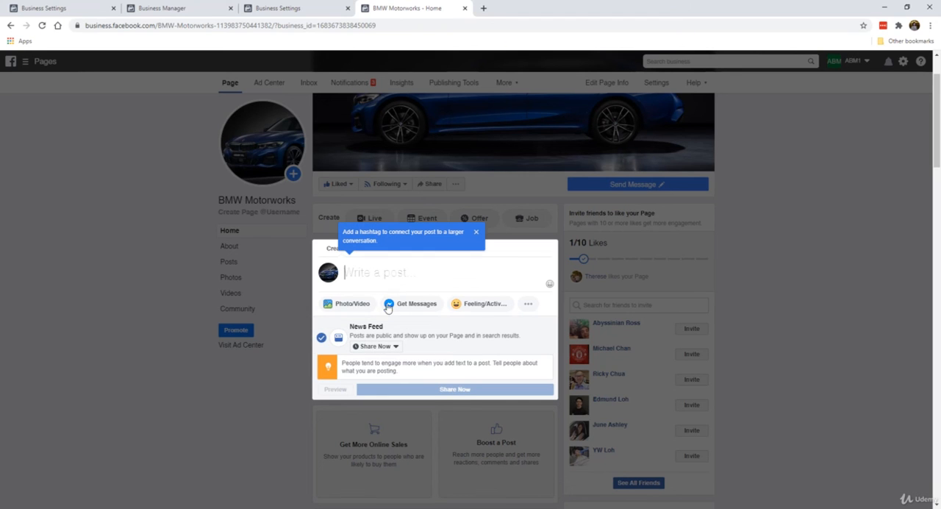
pyautogui.click(390, 350)
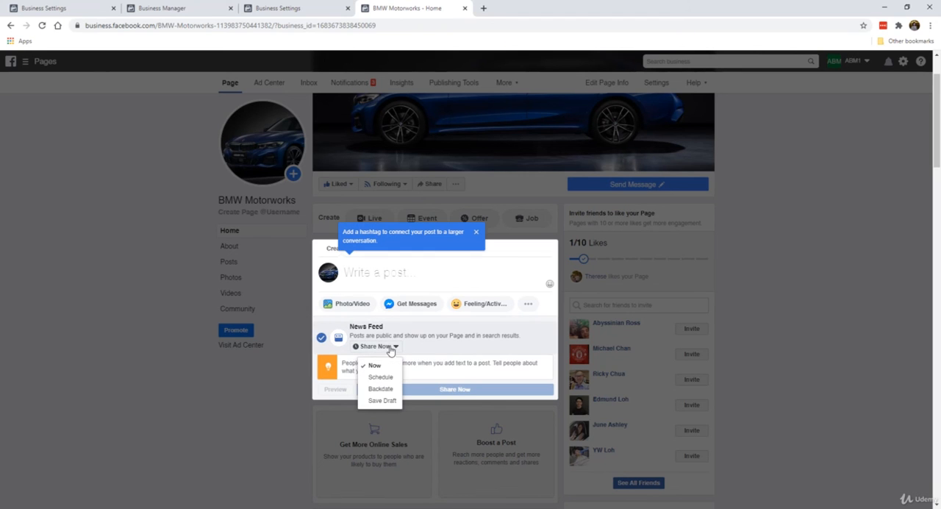
pyautogui.click(381, 380)
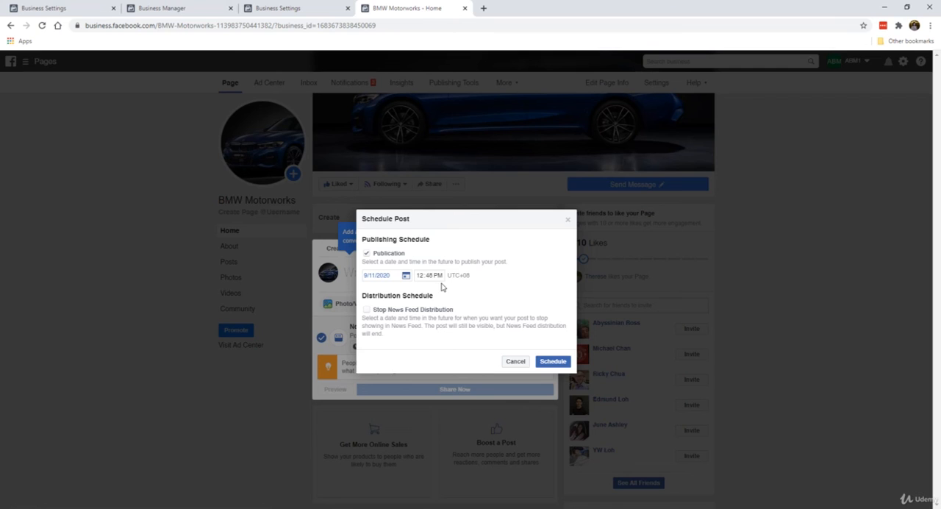
pyautogui.click(567, 219)
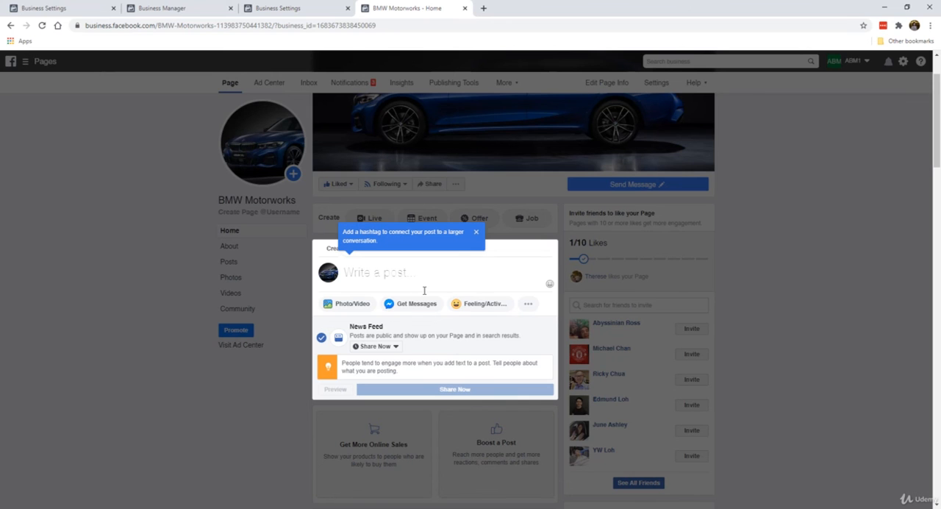
pyautogui.click(159, 319)
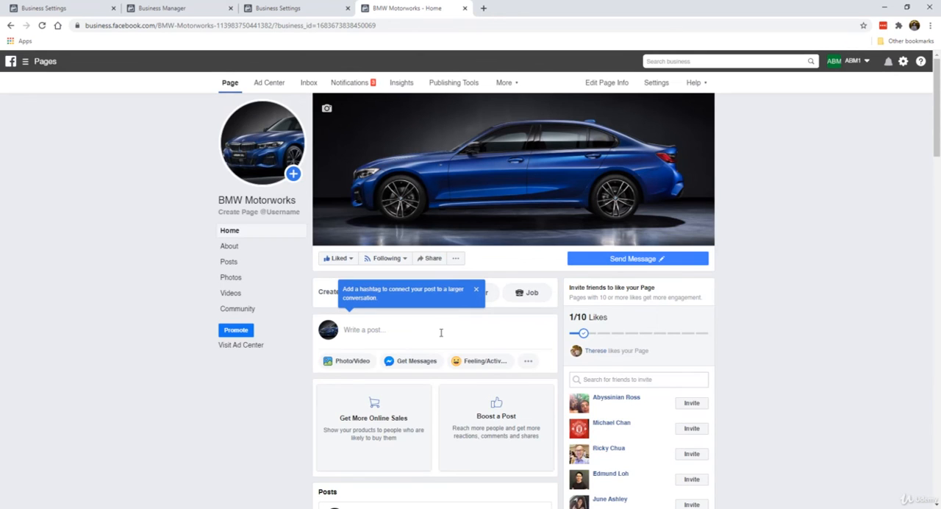
# Dismiss the hashtag tip above the post field and close the empty post composer
pyautogui.scroll(-5, 441, 337)
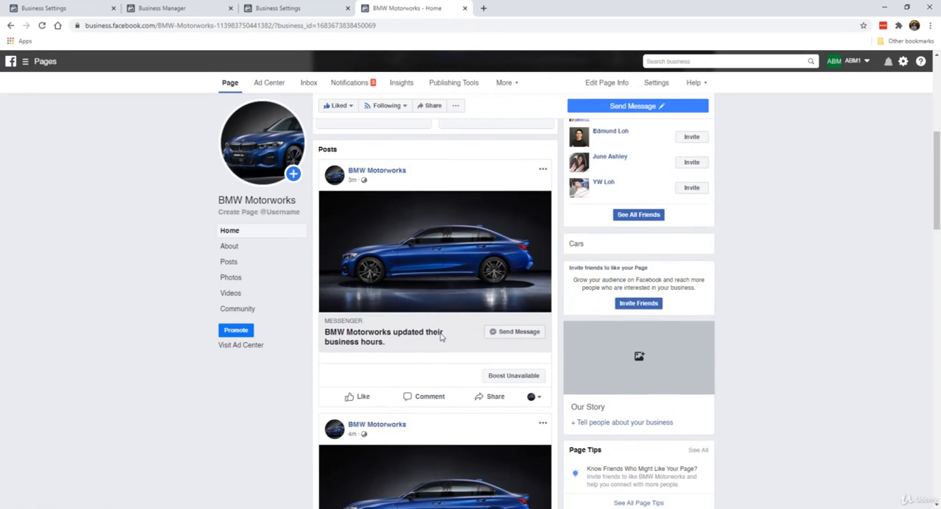
pyautogui.scroll(5, 437, 294)
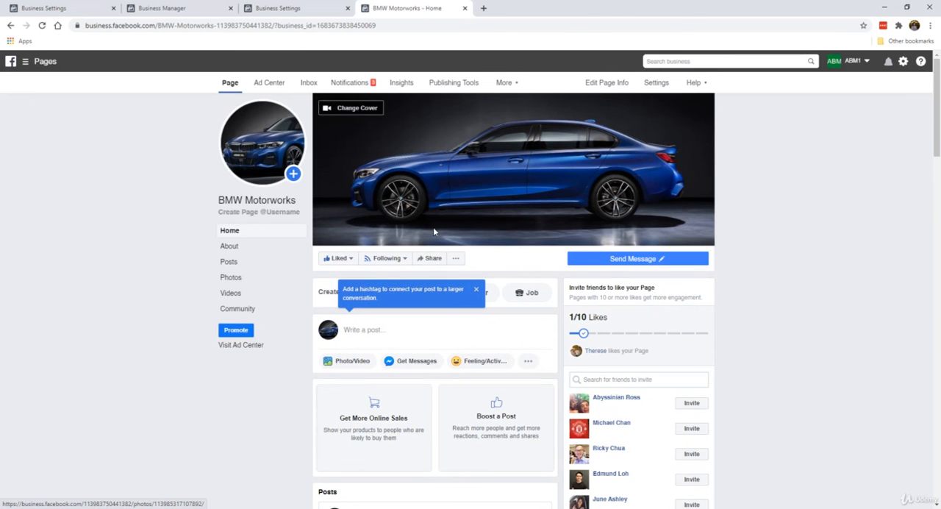
pyautogui.click(476, 289)
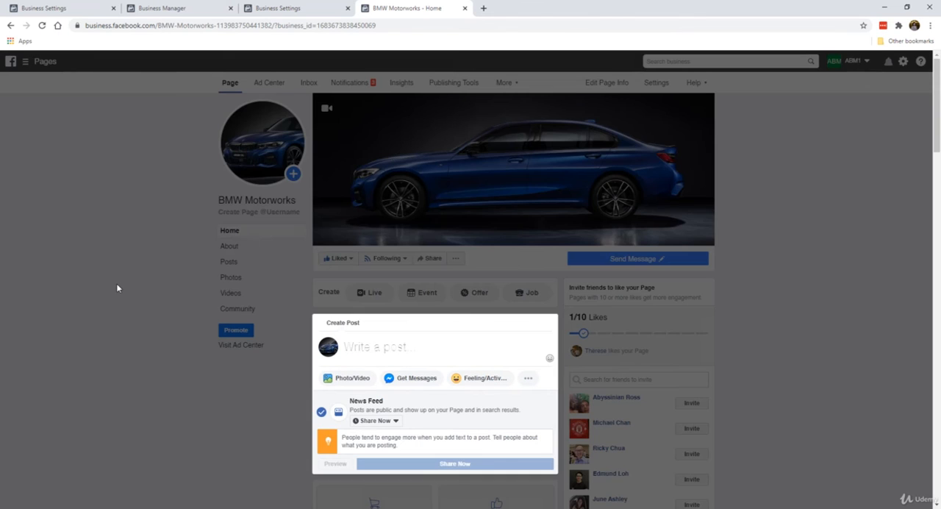
pyautogui.click(117, 284)
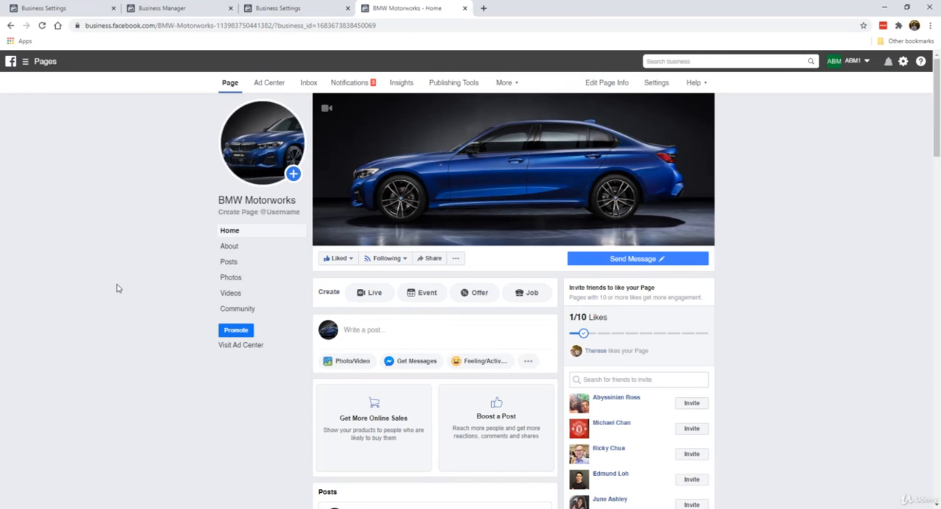